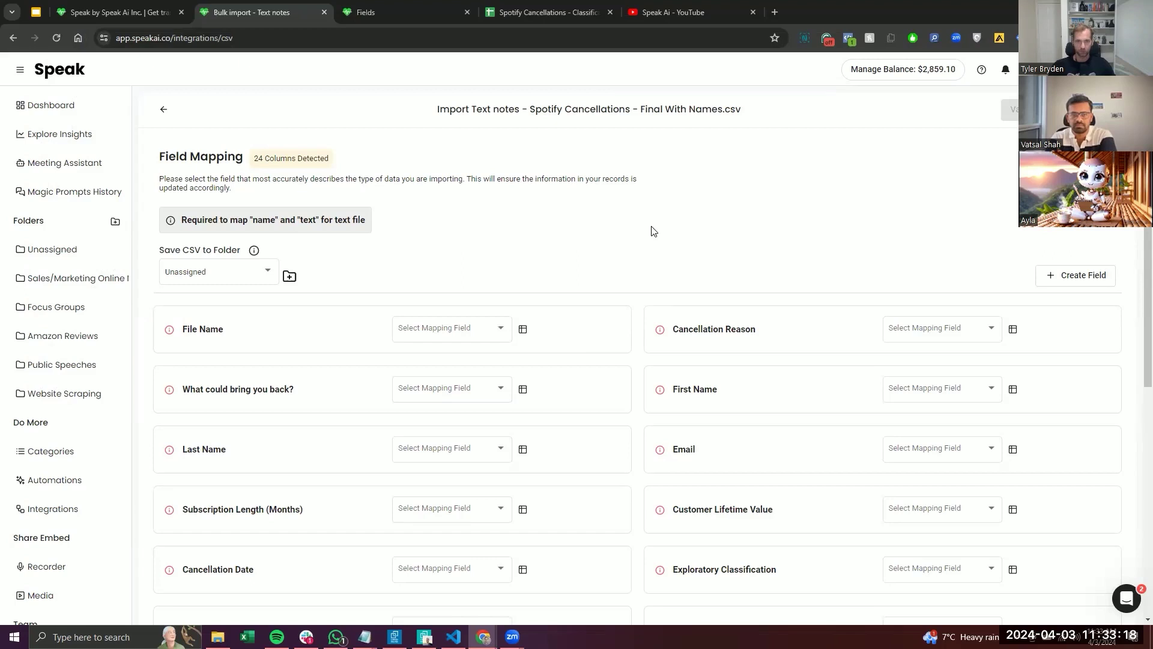
Set the folder for saving the imported CSV to Spotify Cancellation Data
scroll(600, 252, "down", 2)
scroll(578, 259, "up", 2)
left_click(204, 275)
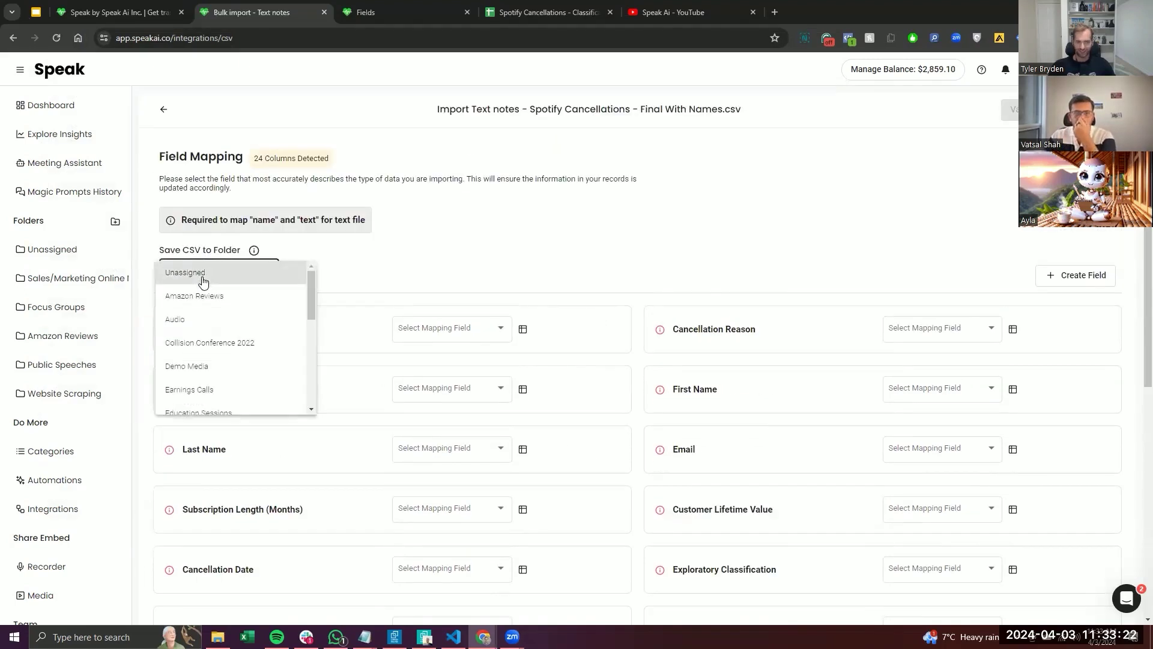
scroll(244, 378, "down", 3)
scroll(244, 385, "down", 2)
scroll(234, 325, "up", 1)
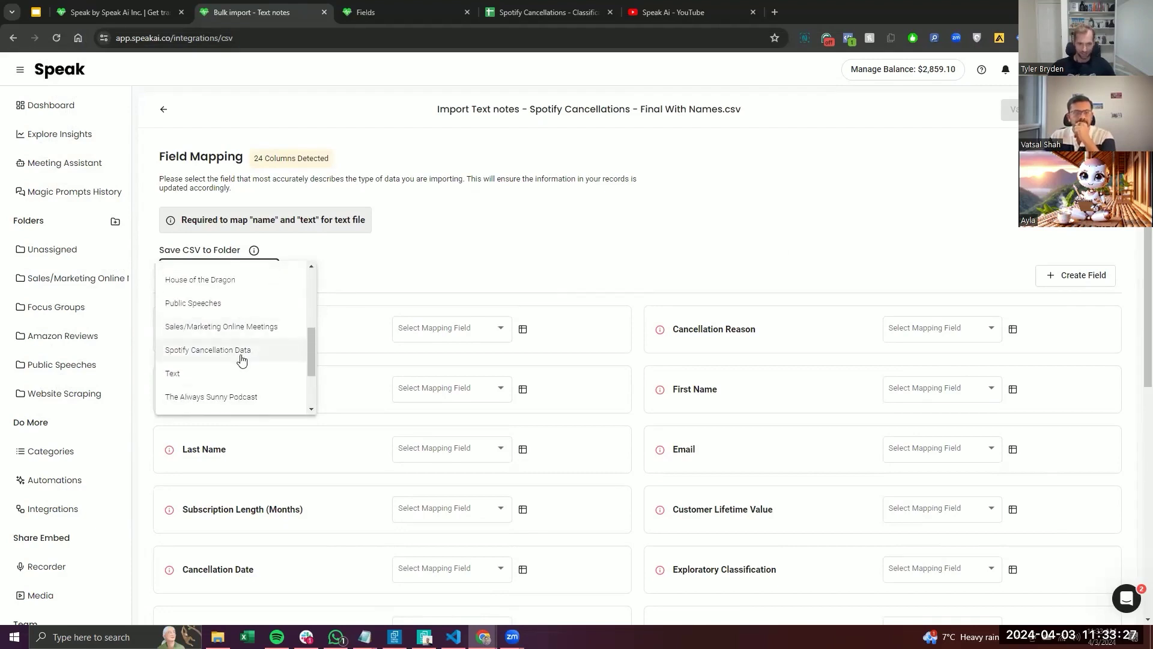
left_click(242, 358)
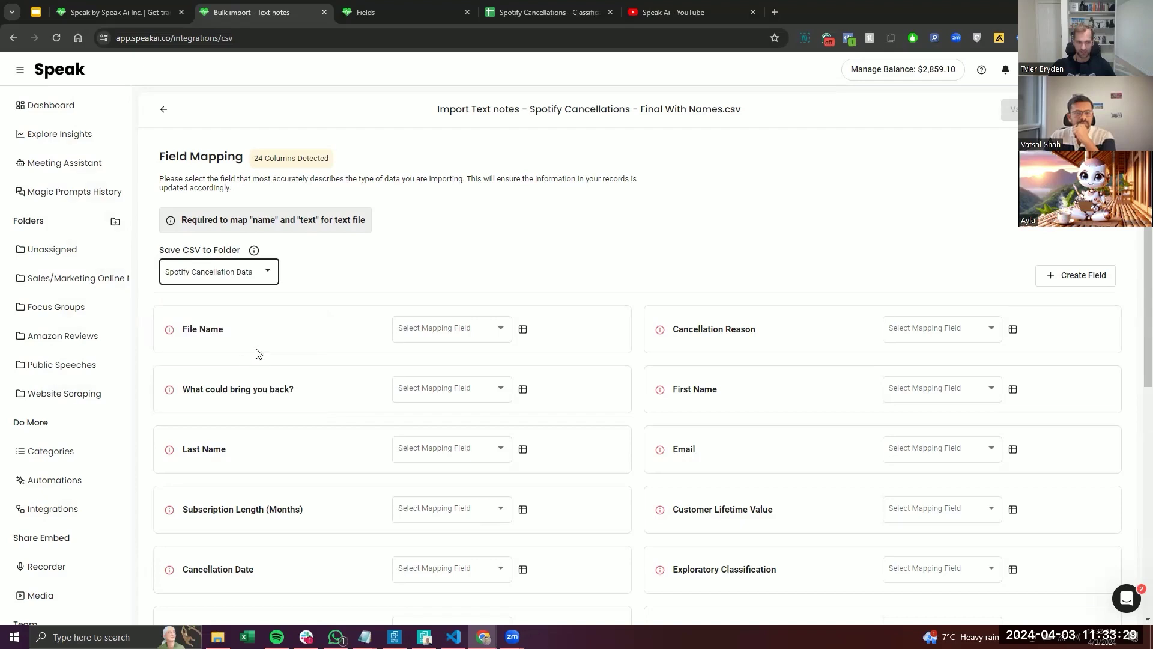
Map the File Name column to the Name field and check the source spreadsheet's layout
scroll(625, 404, "down", 2)
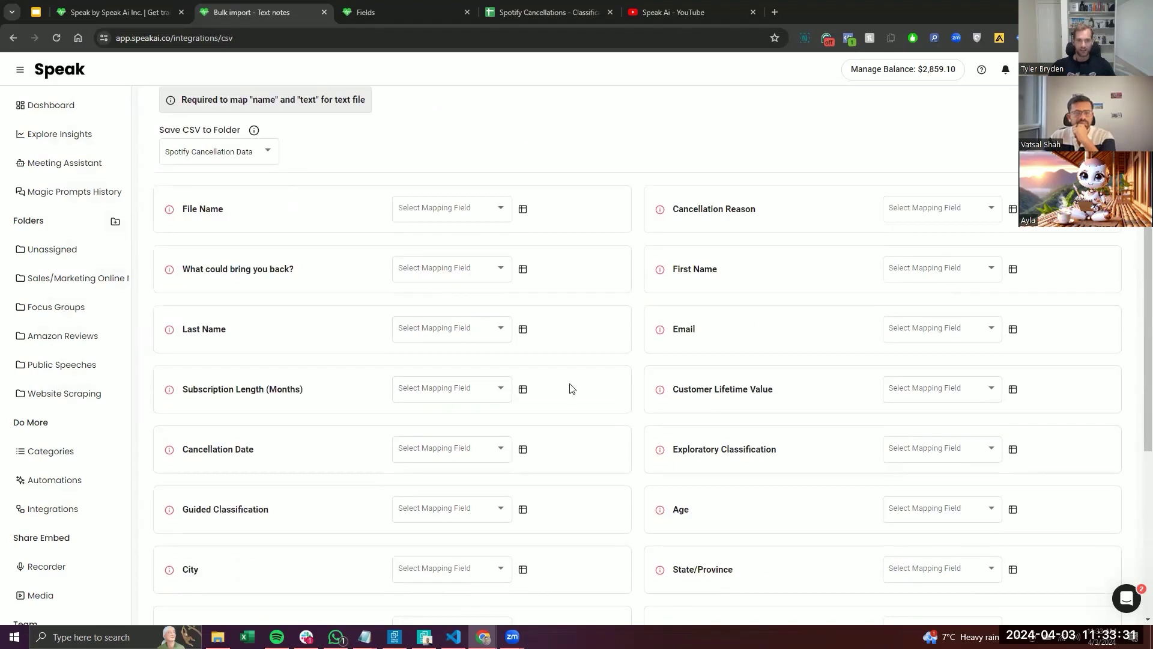
scroll(607, 395, "up", 2)
scroll(488, 314, "down", 1)
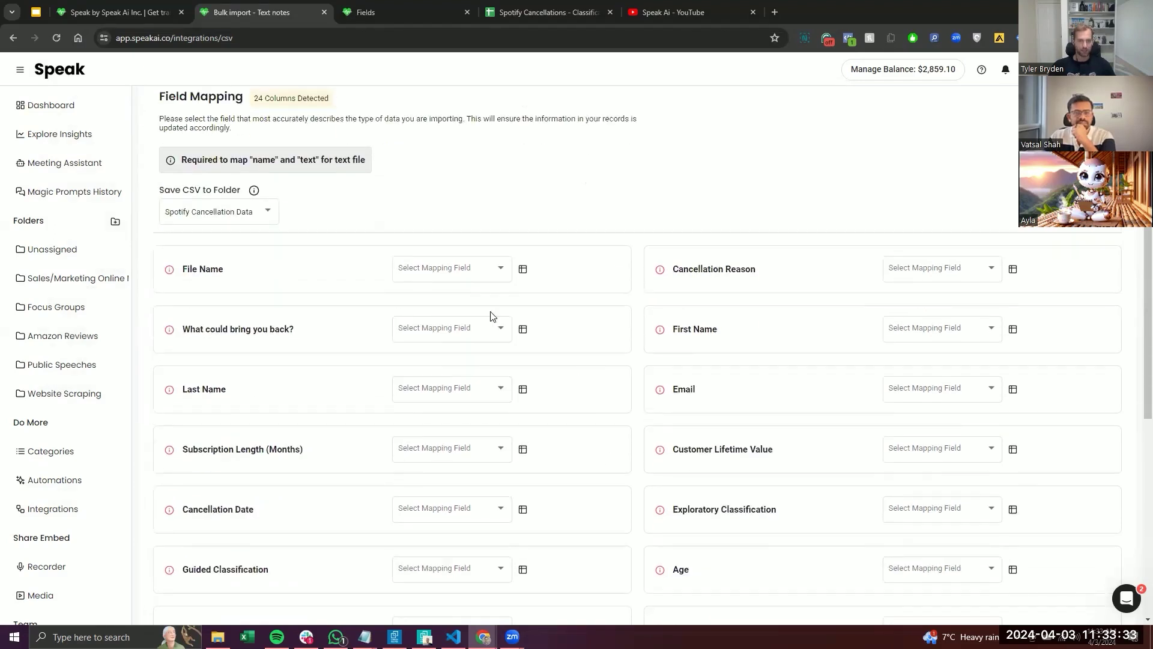
left_click(474, 268)
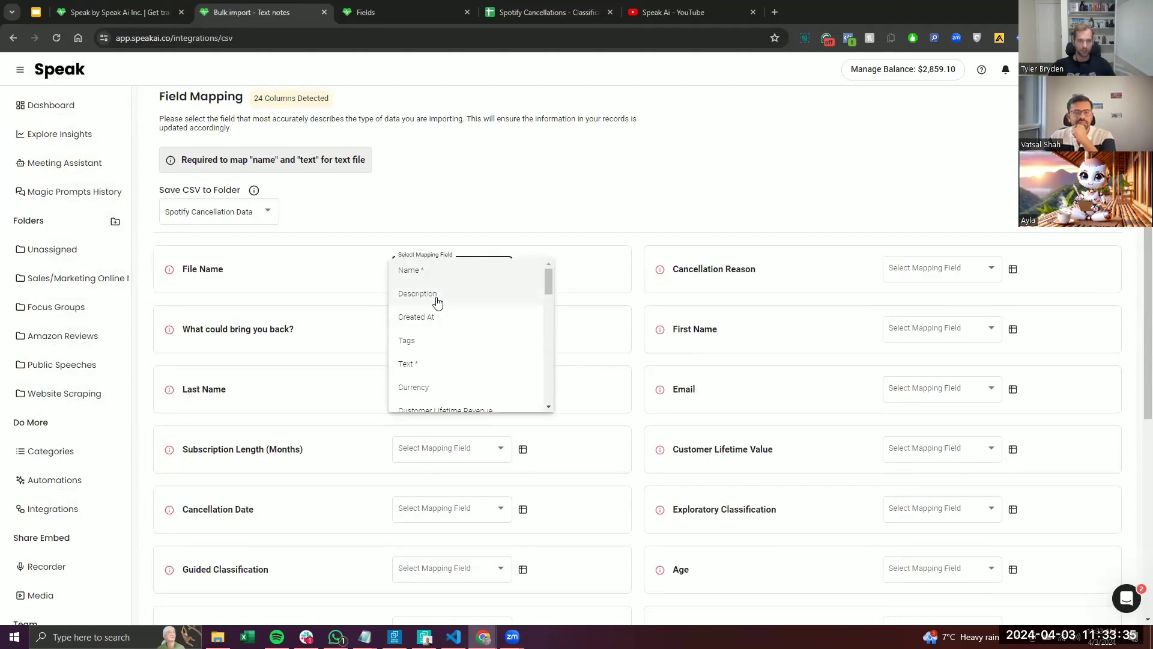
left_click(476, 270)
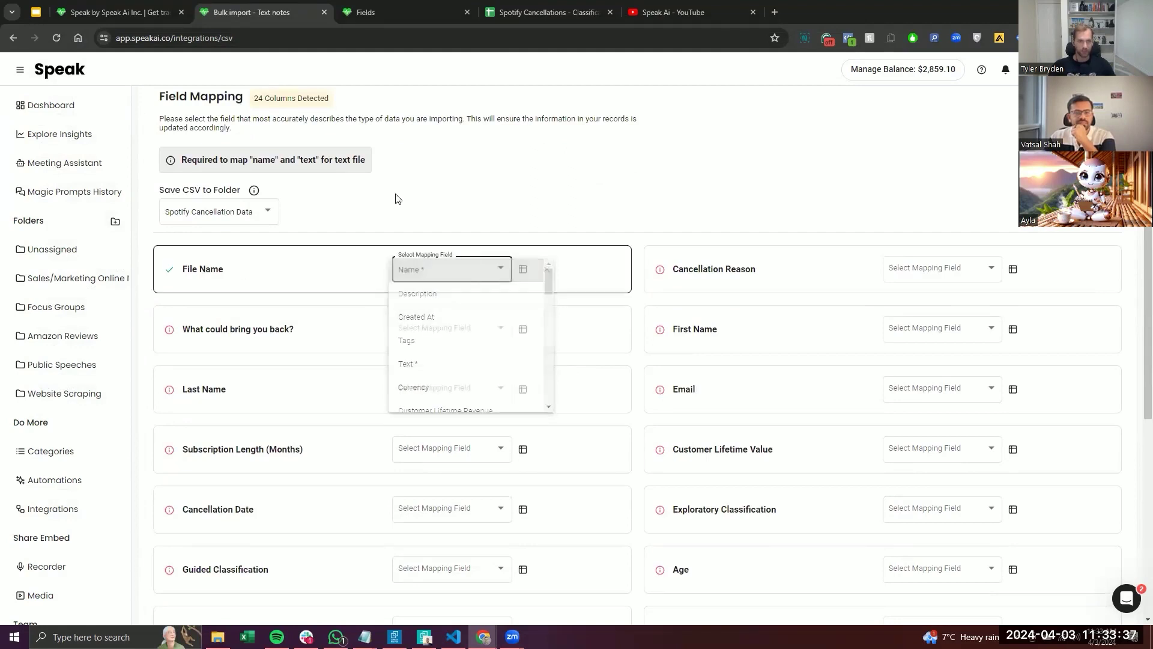
left_click(553, 12)
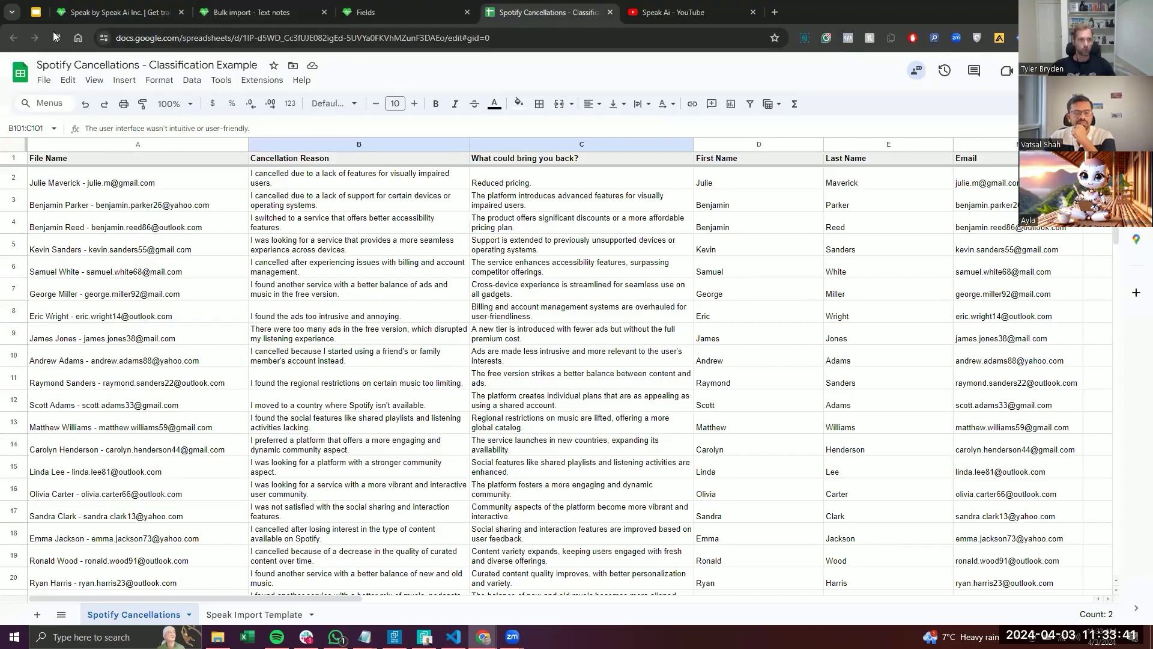
left_click(125, 12)
left_click(258, 12)
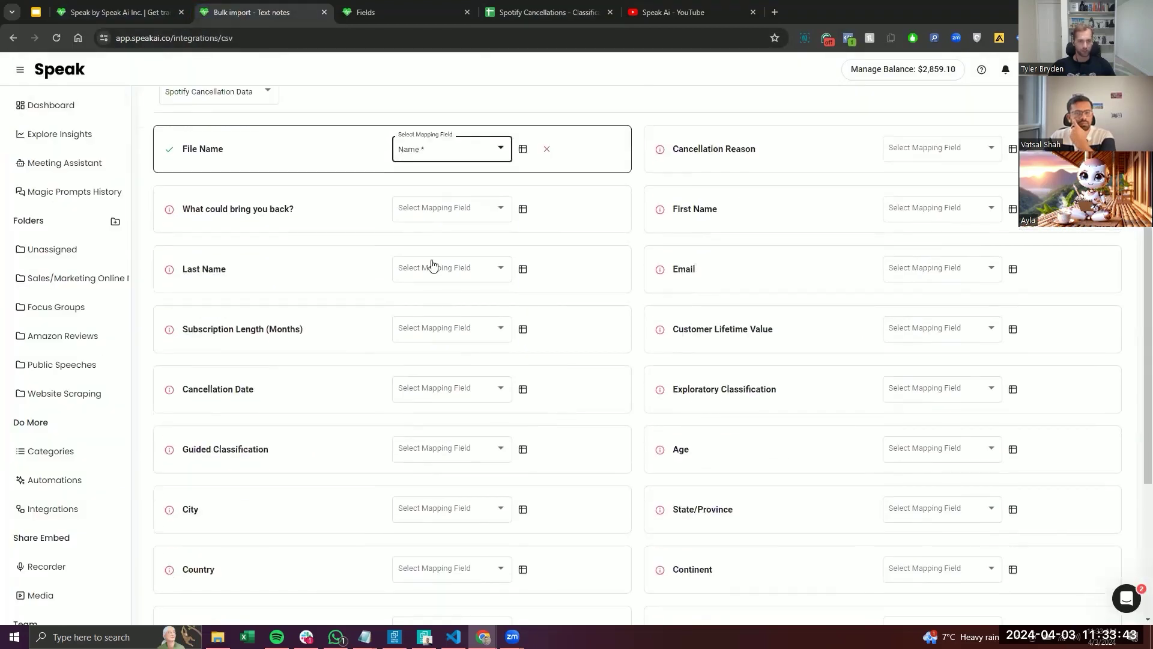
Map "What could bring you back?" to the What Could Bring You Back? field and Cancellation Reason to Text
left_click(440, 206)
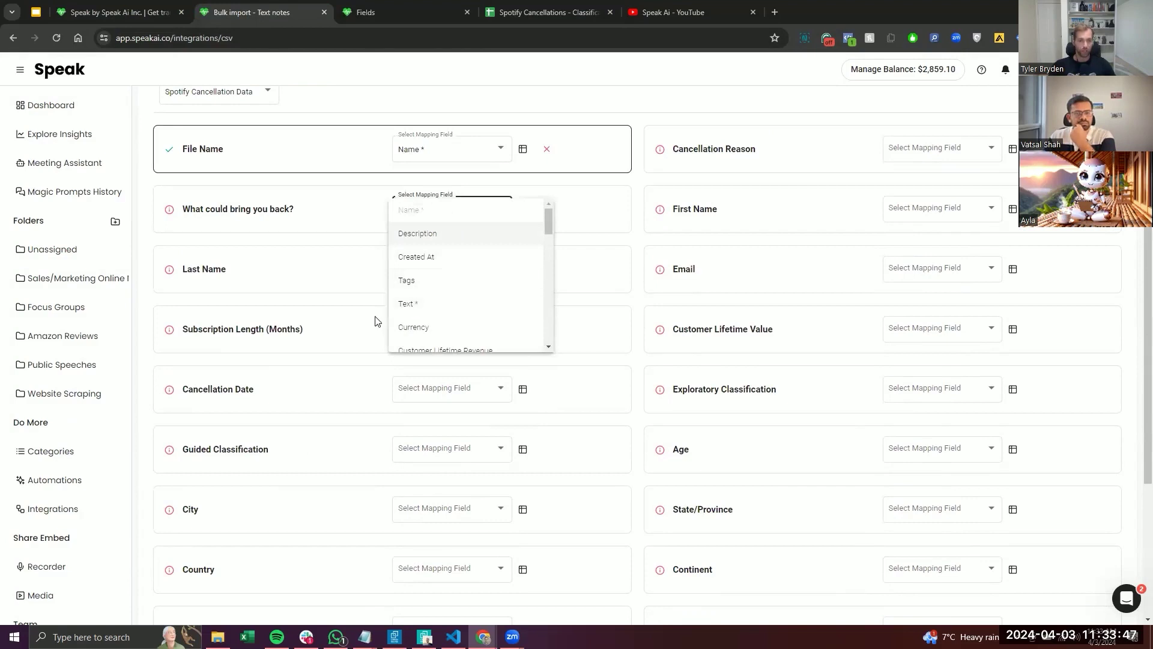
scroll(454, 291, "down", 3)
scroll(454, 291, "down", 5)
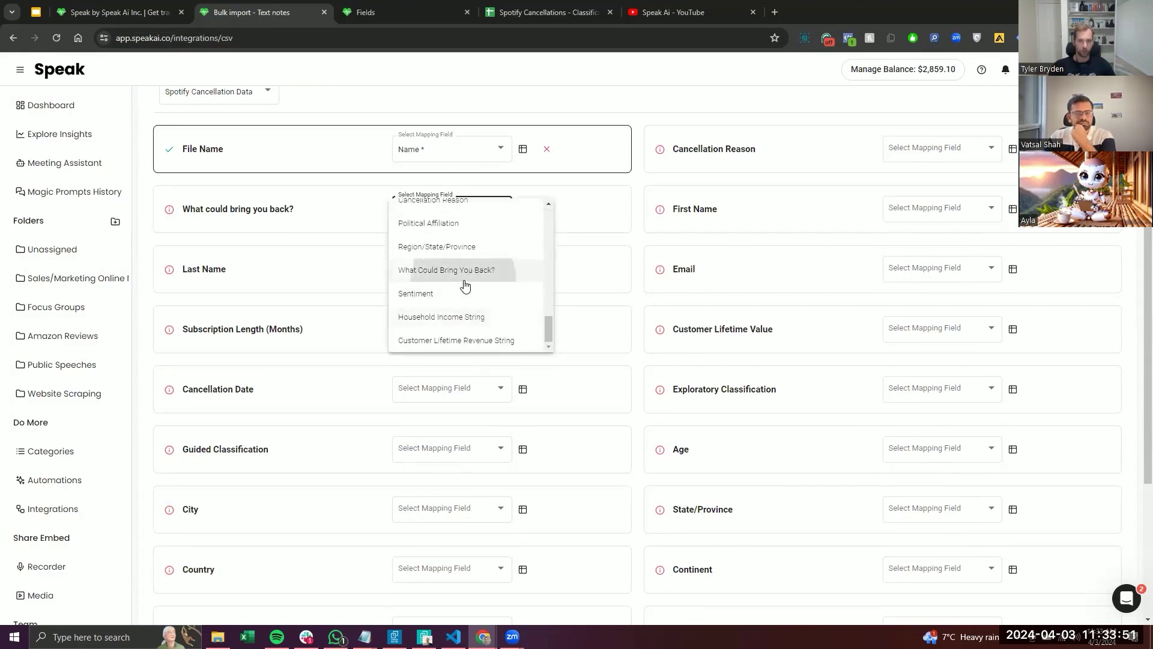
left_click(466, 282)
left_click(934, 150)
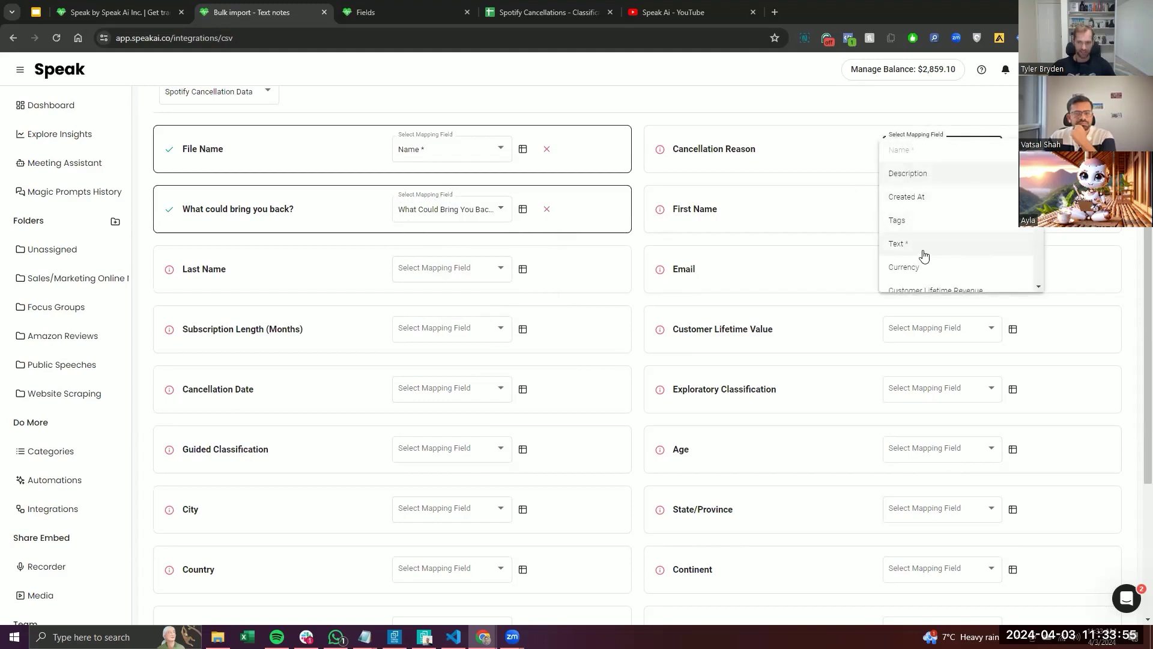
left_click(924, 246)
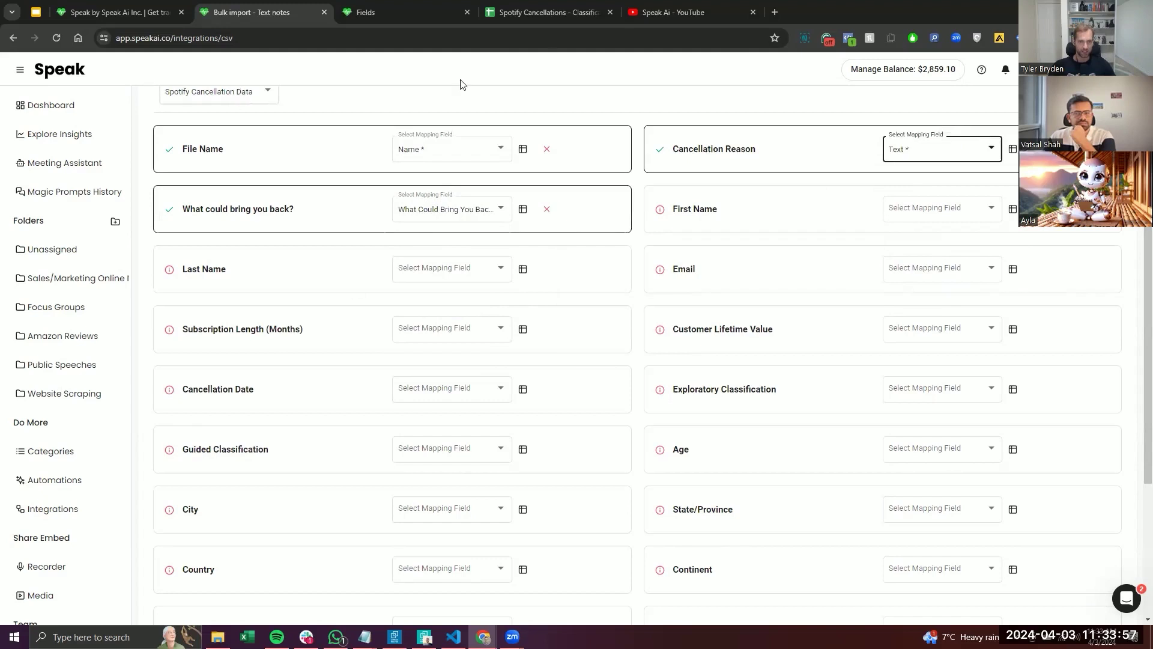
Review the Cancellation Reason responses in the Spotify Cancellations spreadsheet
left_click(543, 12)
left_click_drag(351, 185, 342, 552)
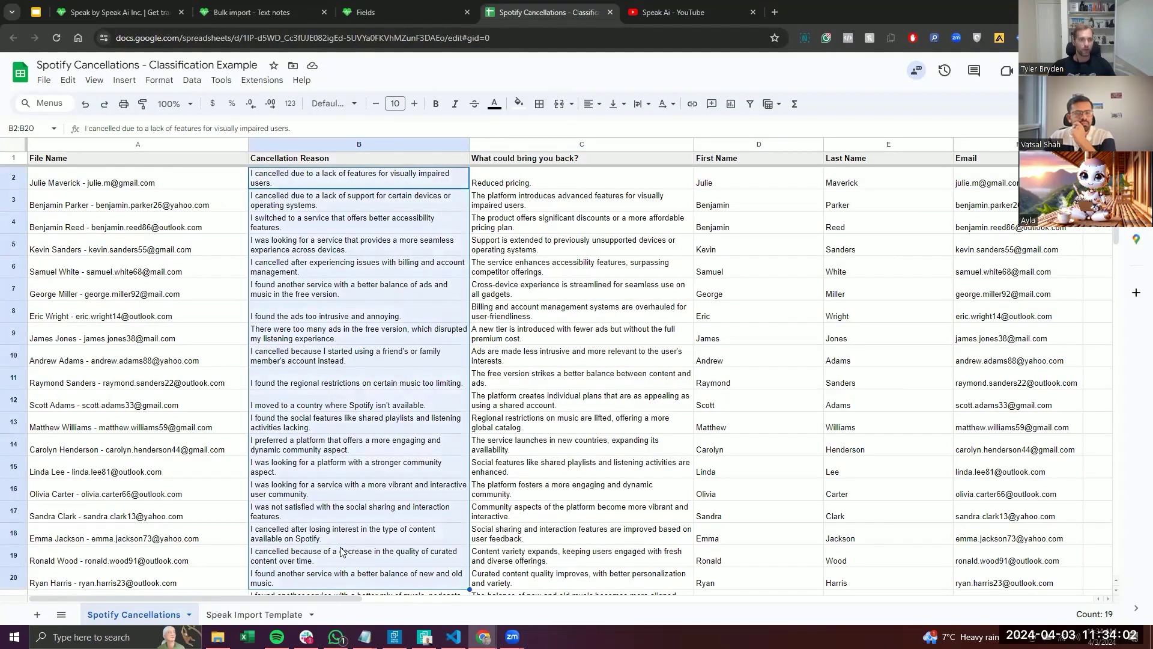
left_click(343, 333)
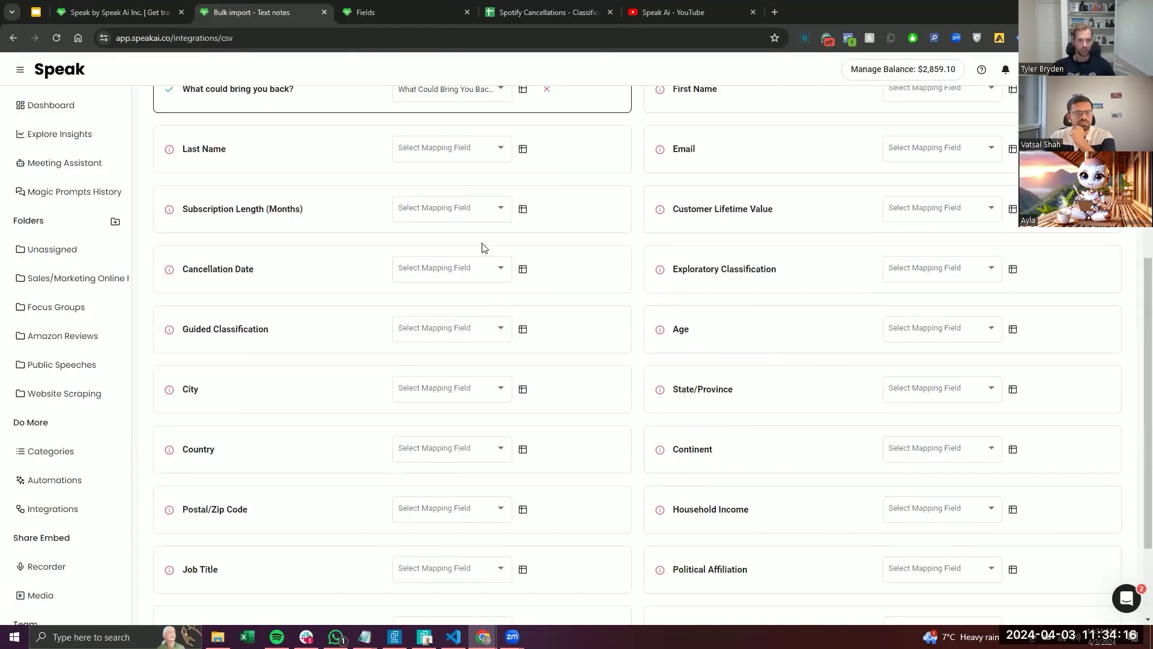
Map the Last Name and First Name columns of the CSV import to their matching fields
left_click(458, 154)
scroll(471, 241, "down", 3)
scroll(472, 241, "down", 1)
left_click(448, 230)
scroll(592, 265, "up", 3)
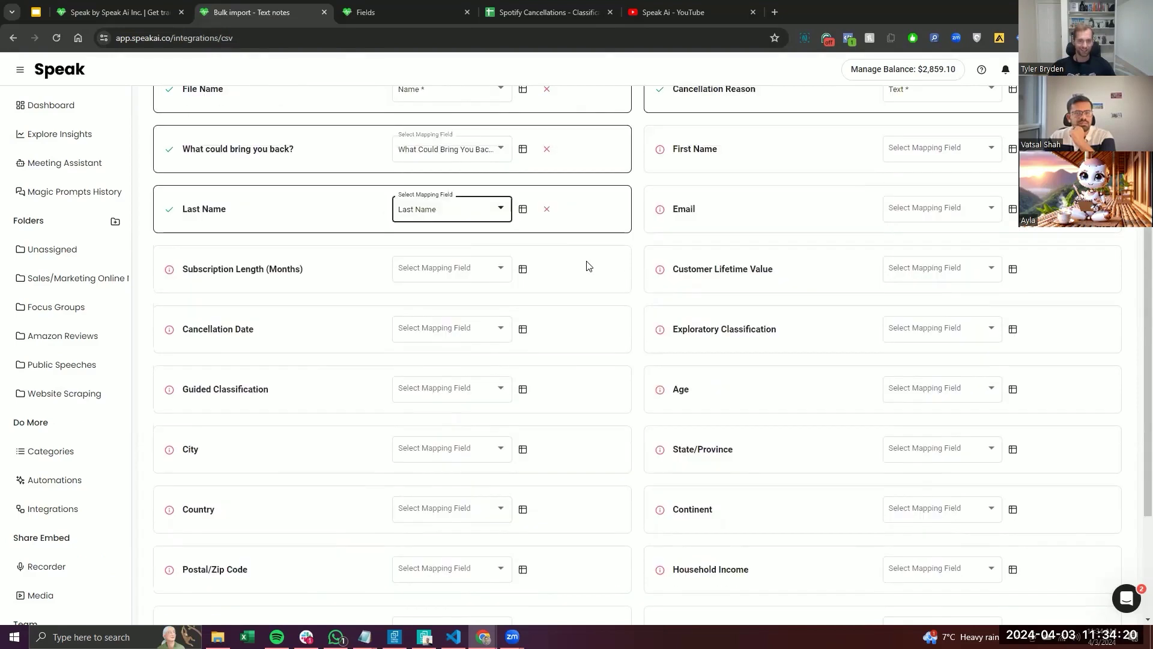
left_click(970, 269)
scroll(937, 333, "down", 2)
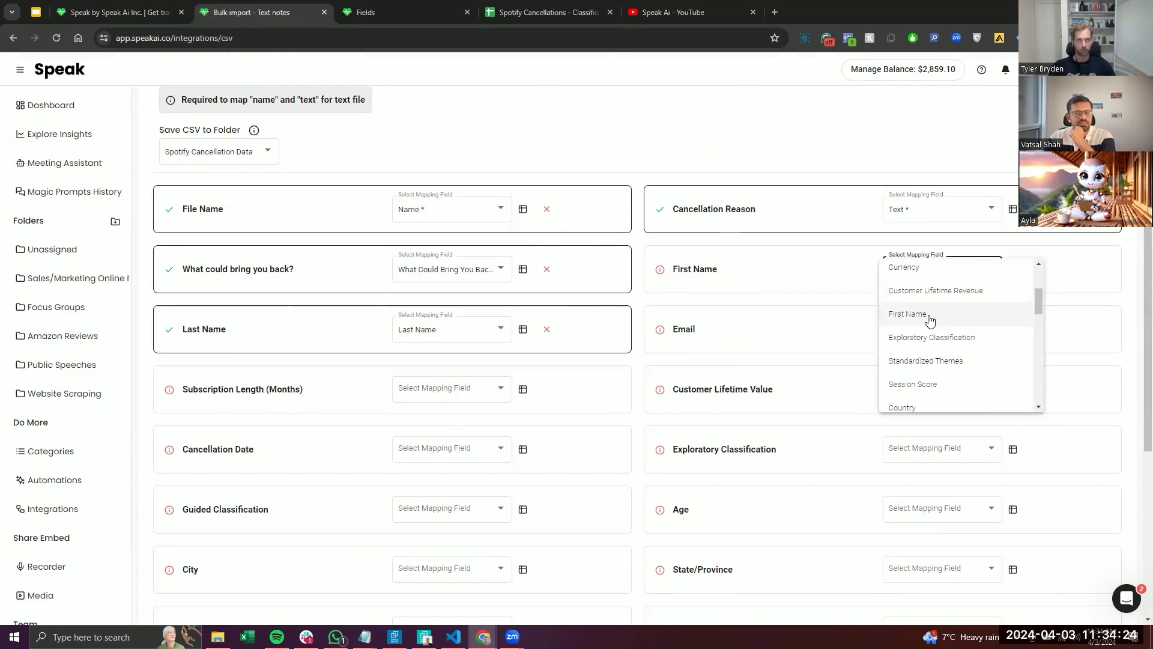
left_click(930, 320)
Map the Email and Subscription Length (Months) columns to the fields of the same names
scroll(849, 327, "down", 1)
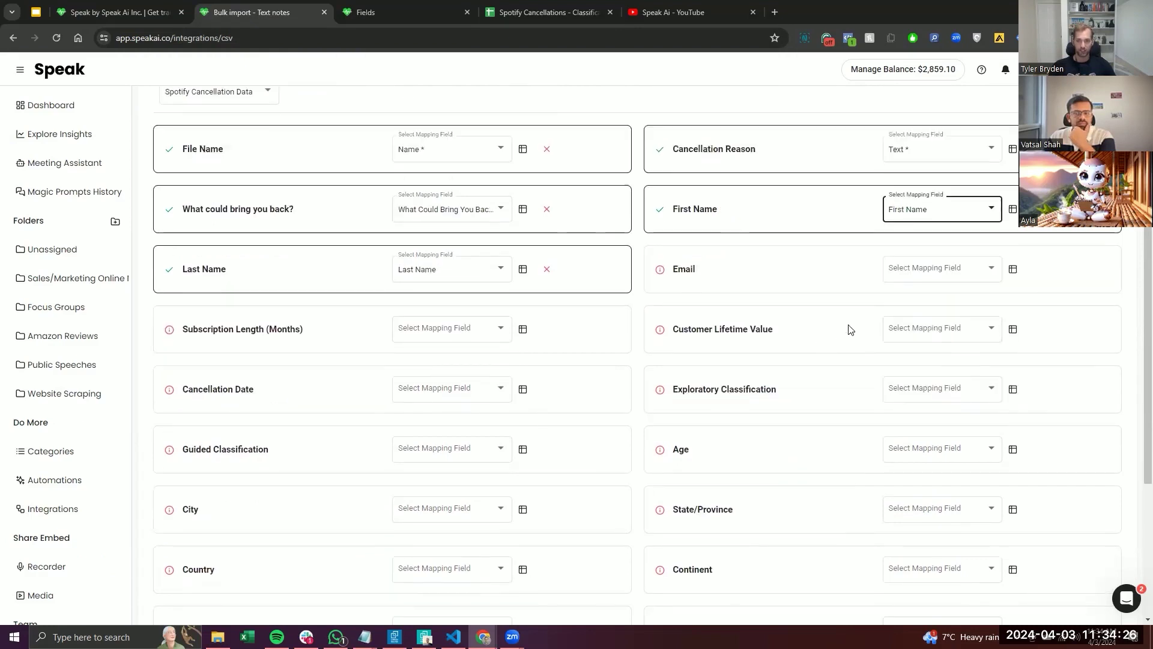
left_click(912, 270)
scroll(913, 346, "down", 3)
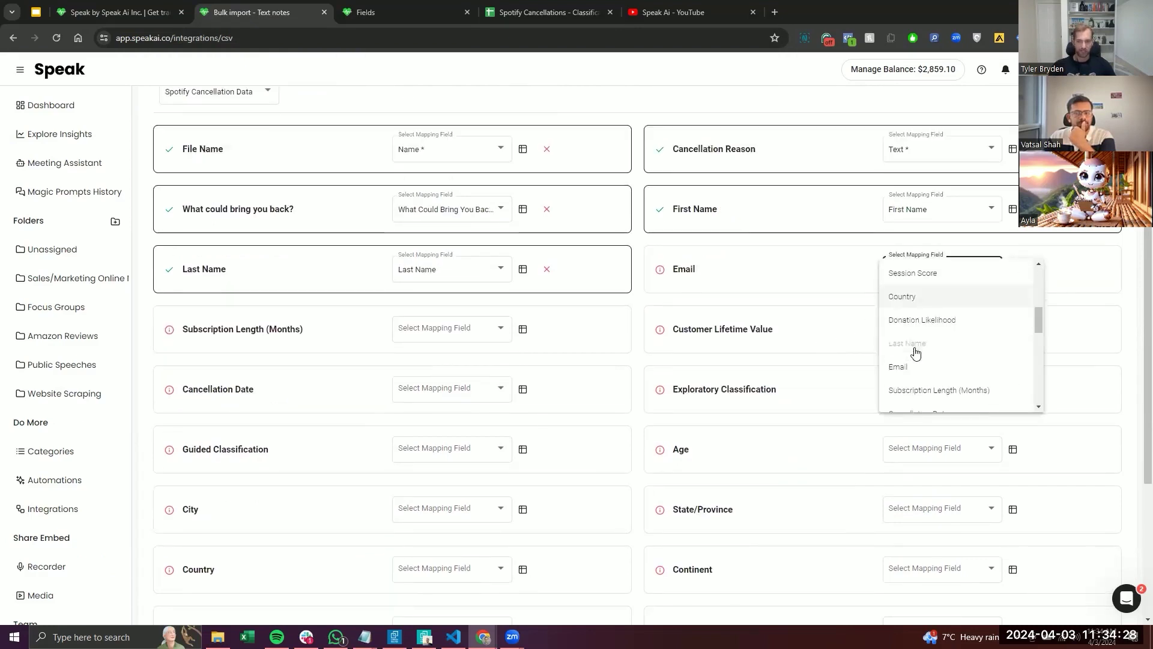
left_click(927, 300)
scroll(652, 351, "down", 3)
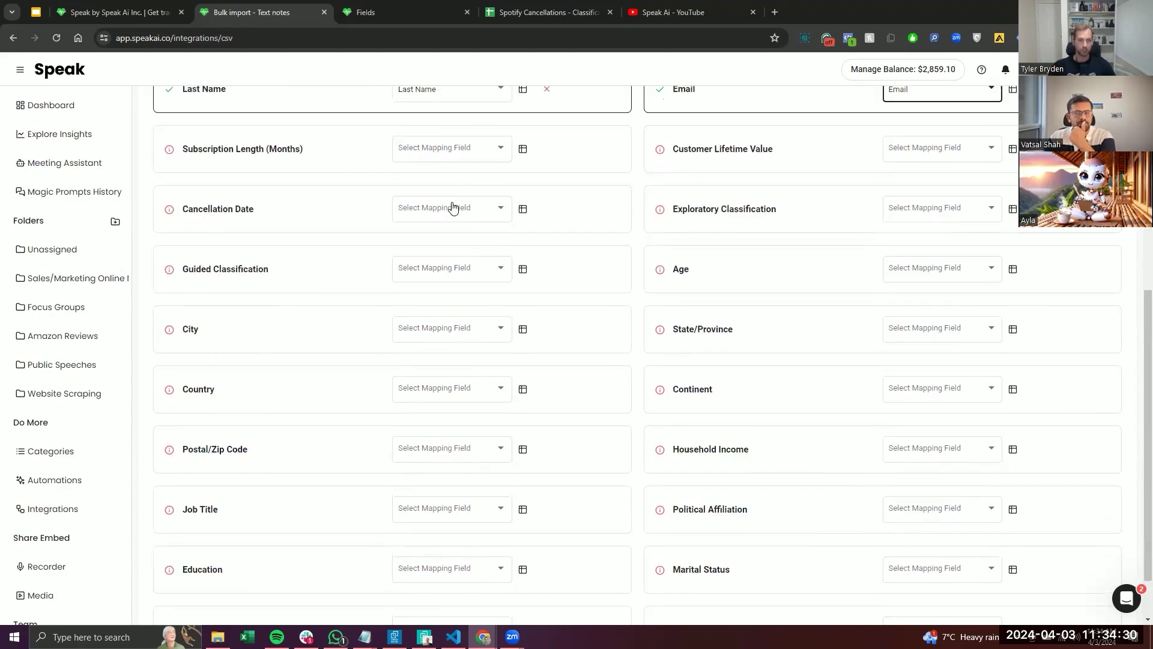
left_click(433, 155)
scroll(471, 263, "down", 3)
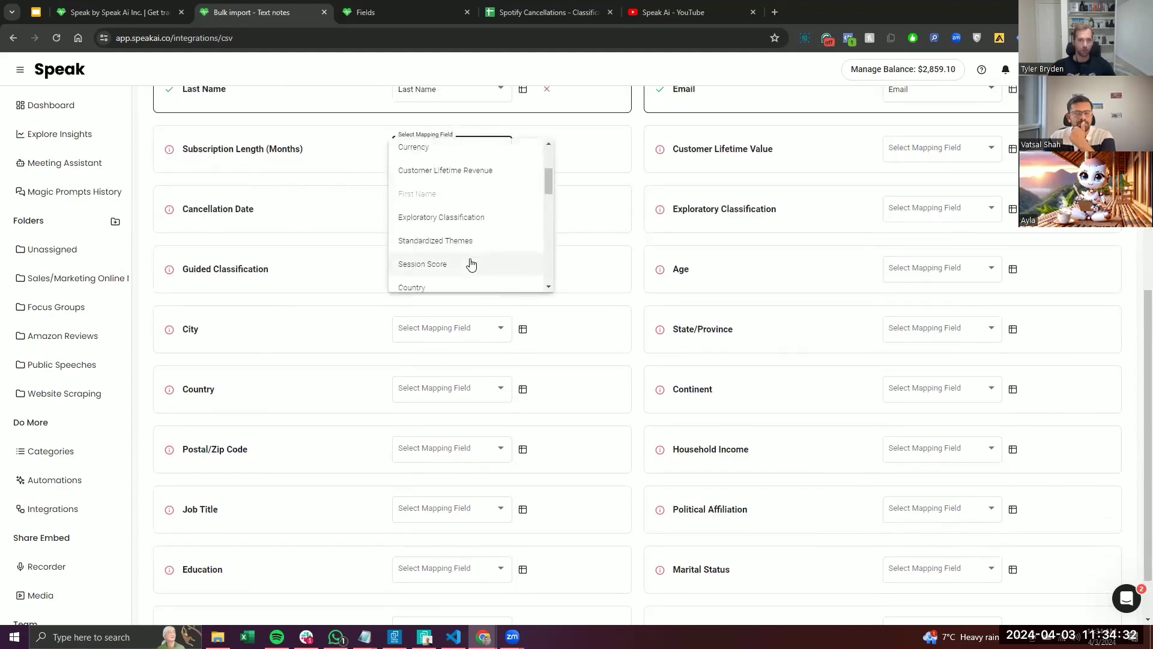
scroll(471, 266, "down", 2)
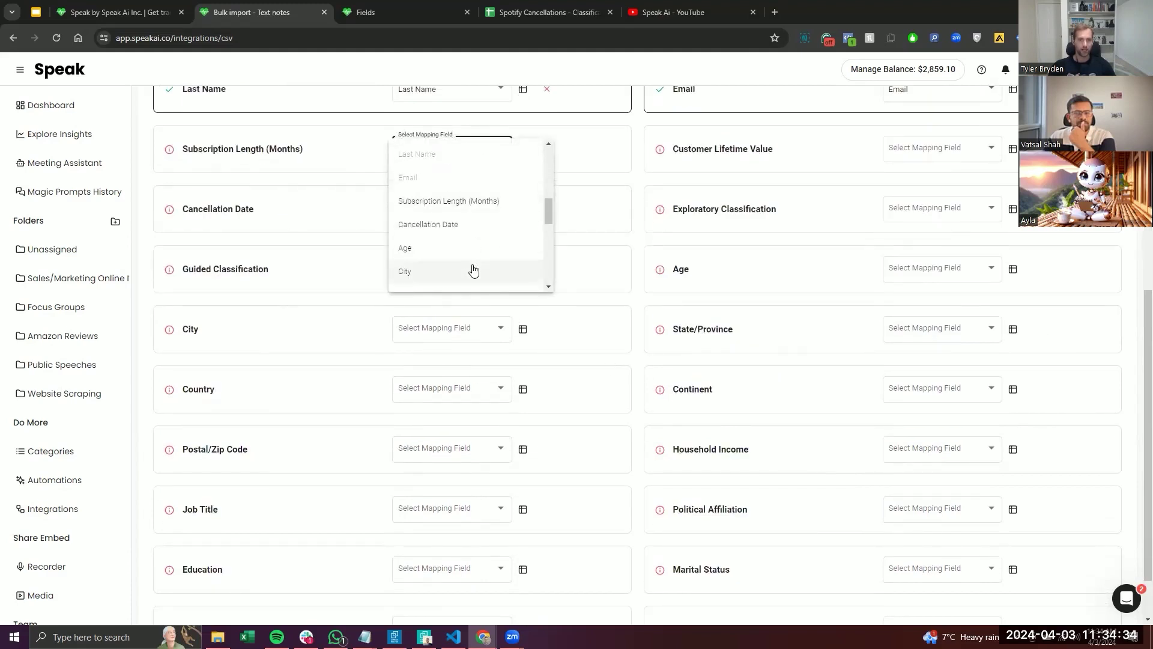
left_click(483, 200)
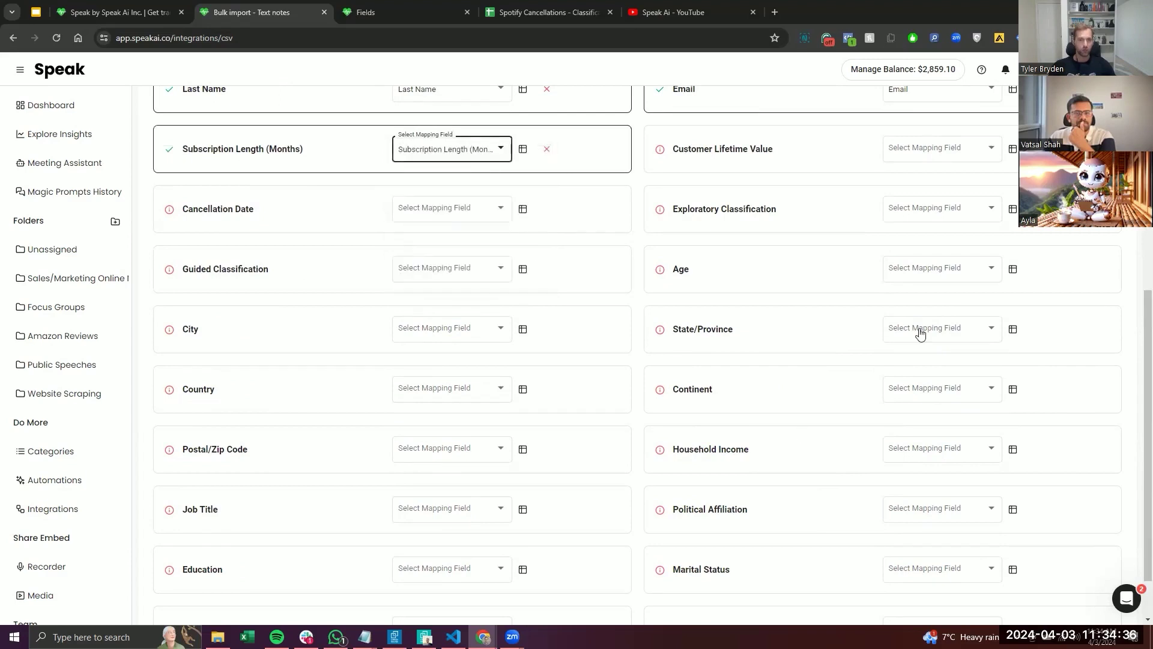
Review the remaining column mappings and submit the CSV for import
scroll(618, 480, "down", 1)
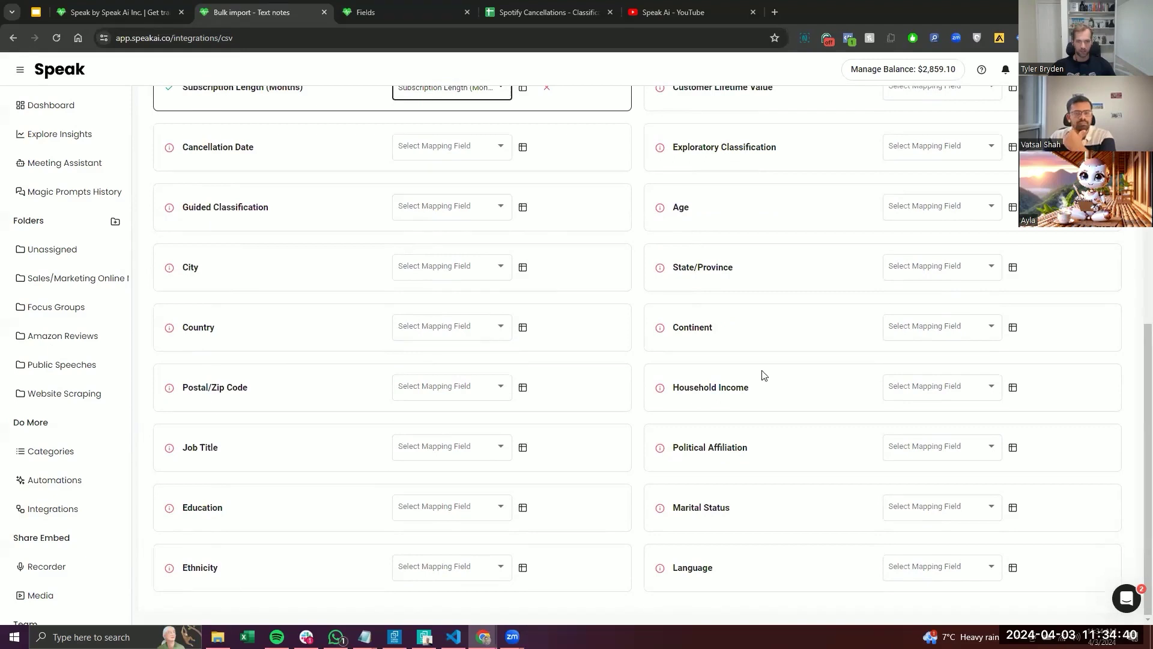
scroll(811, 376, "up", 4)
scroll(781, 385, "down", 4)
scroll(779, 543, "up", 5)
scroll(775, 532, "up", 2)
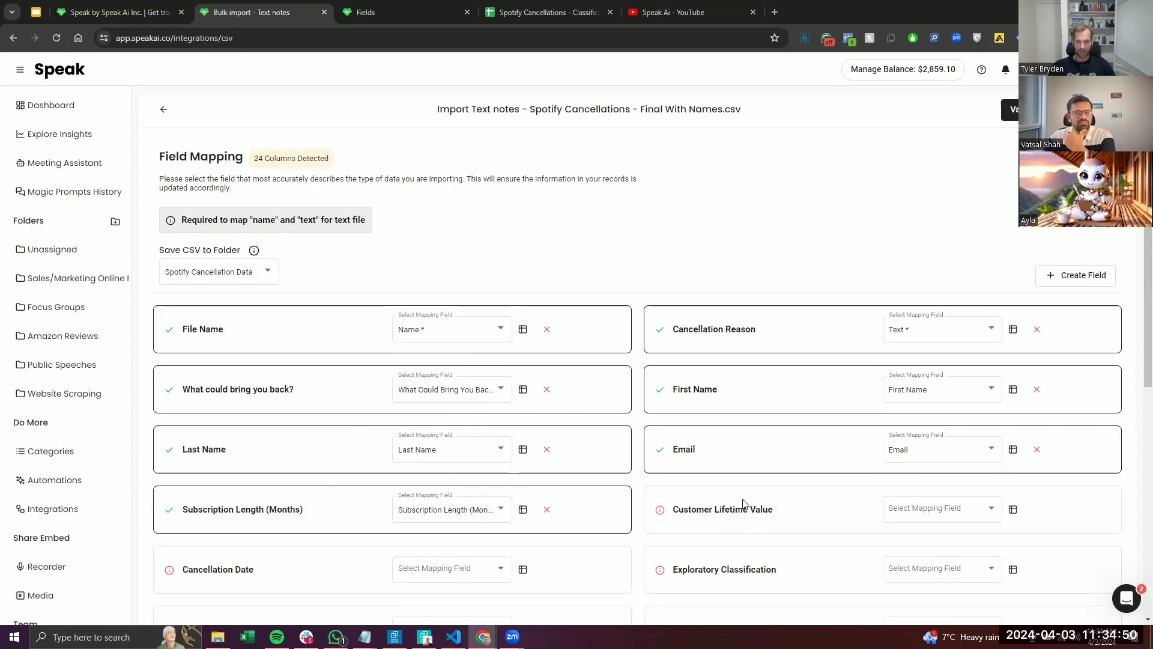
scroll(764, 528, "down", 7)
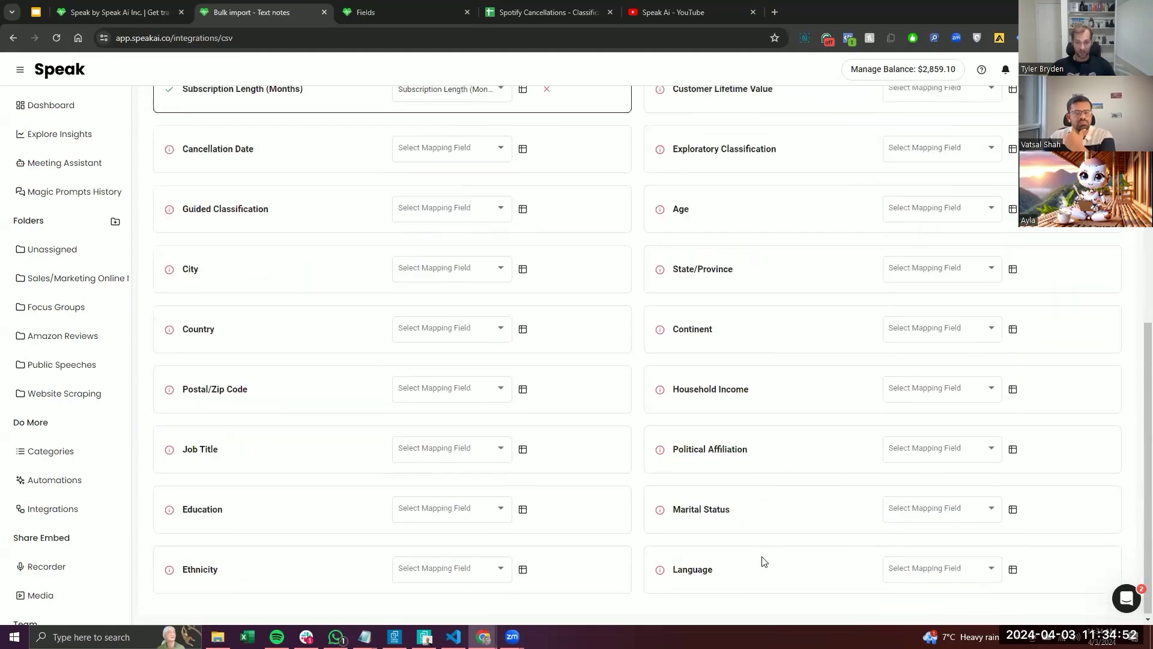
scroll(799, 468, "up", 8)
left_click(1010, 110)
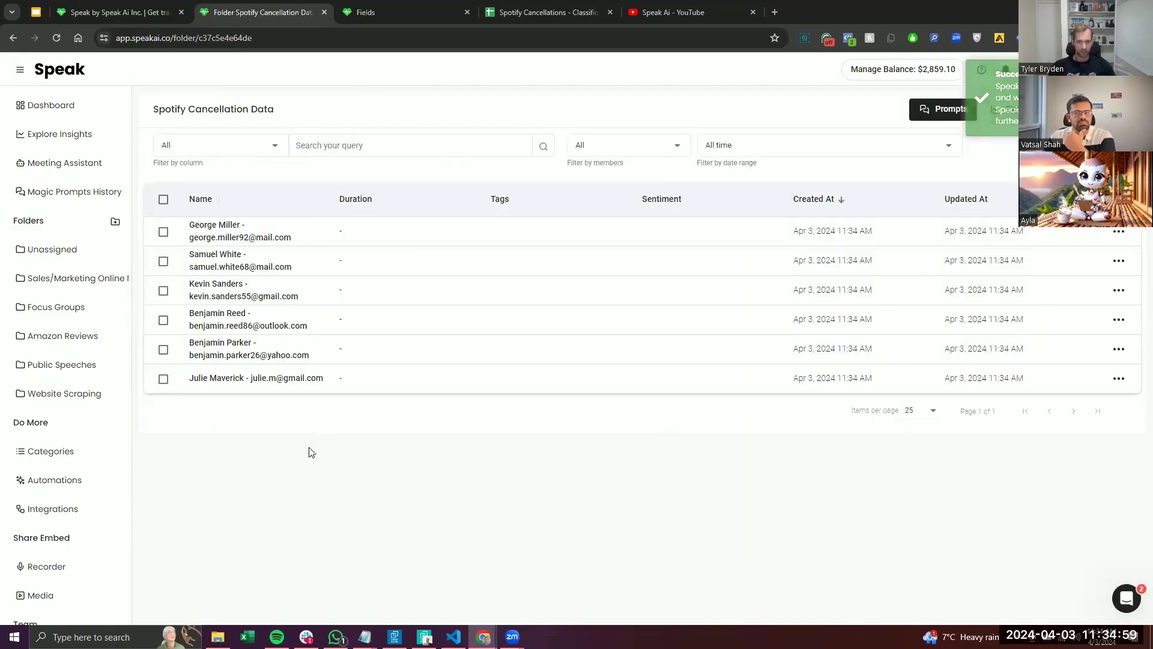
Open the first imported text note to check its content, and look through the folder's imported files
left_click(265, 234)
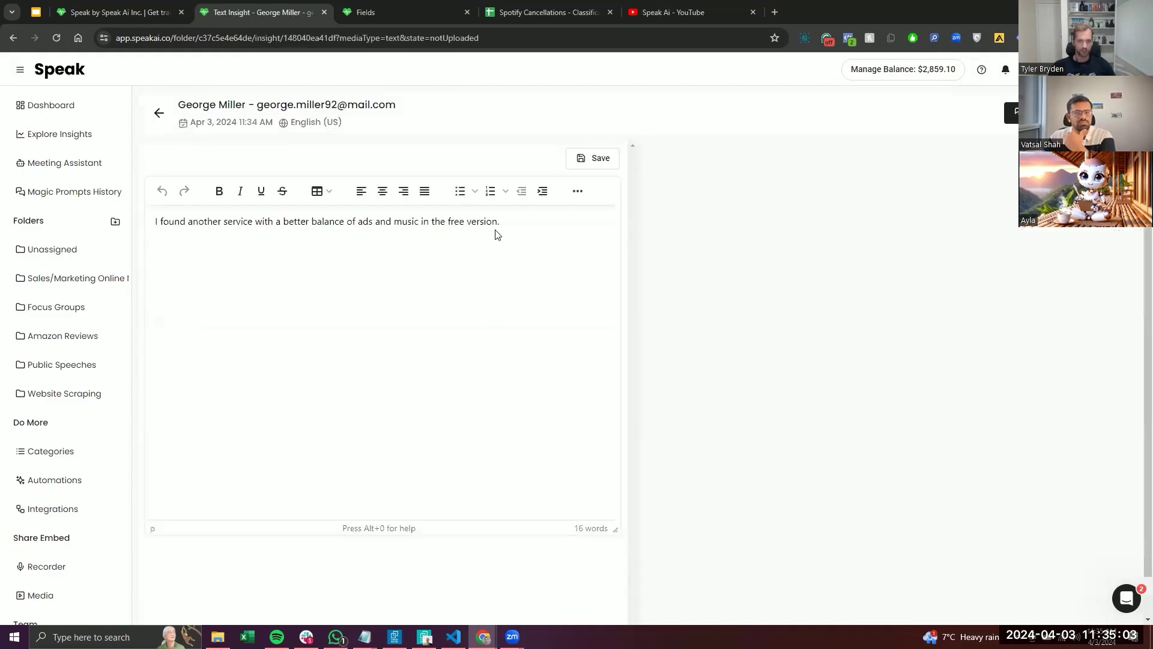
left_click(159, 115)
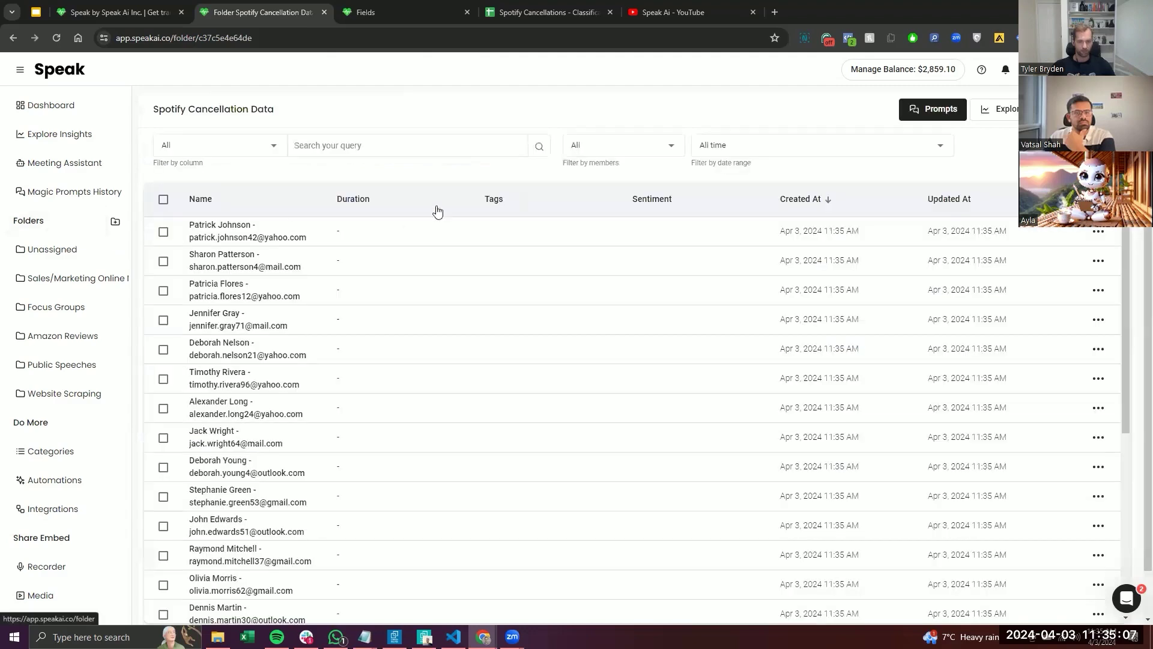
scroll(437, 211, "down", 5)
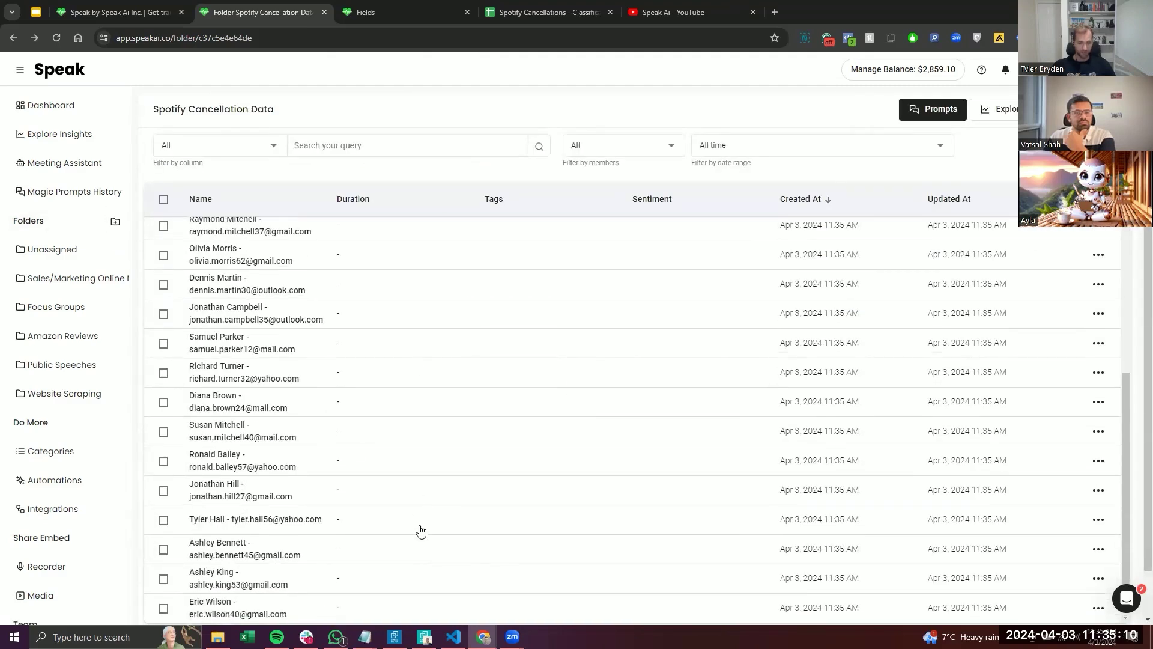
scroll(412, 561, "up", 5)
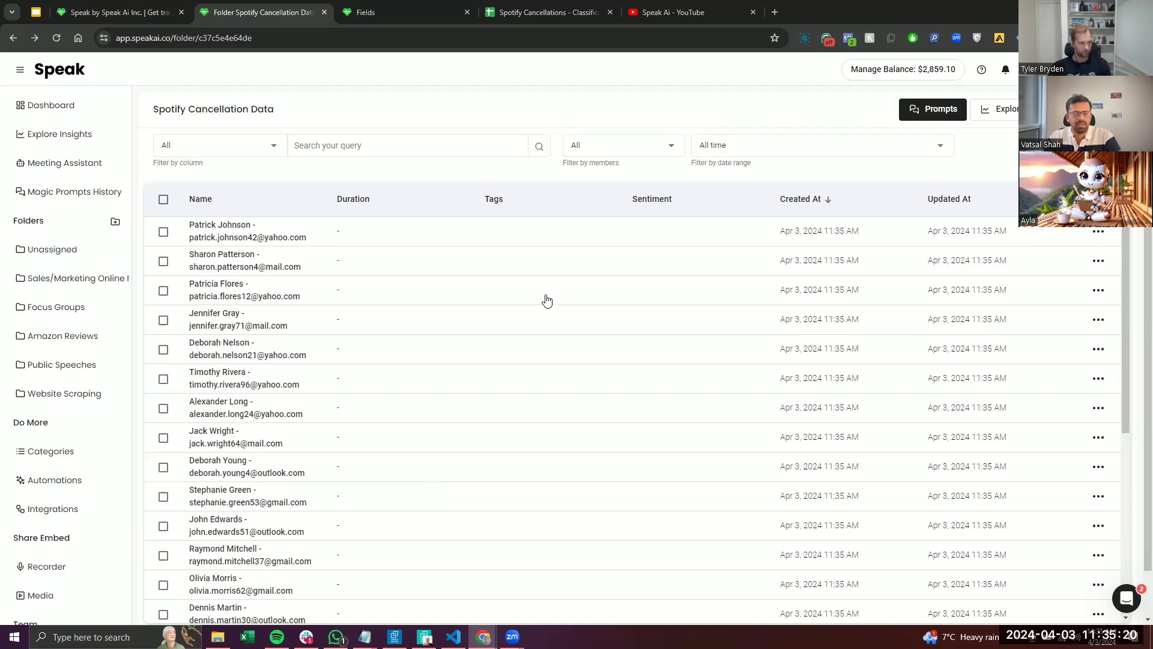
Add First Name, Last Name and Email to the active columns of the Spotify Cancellation Data table, after Updated At
left_click(60, 227)
left_click(348, 355)
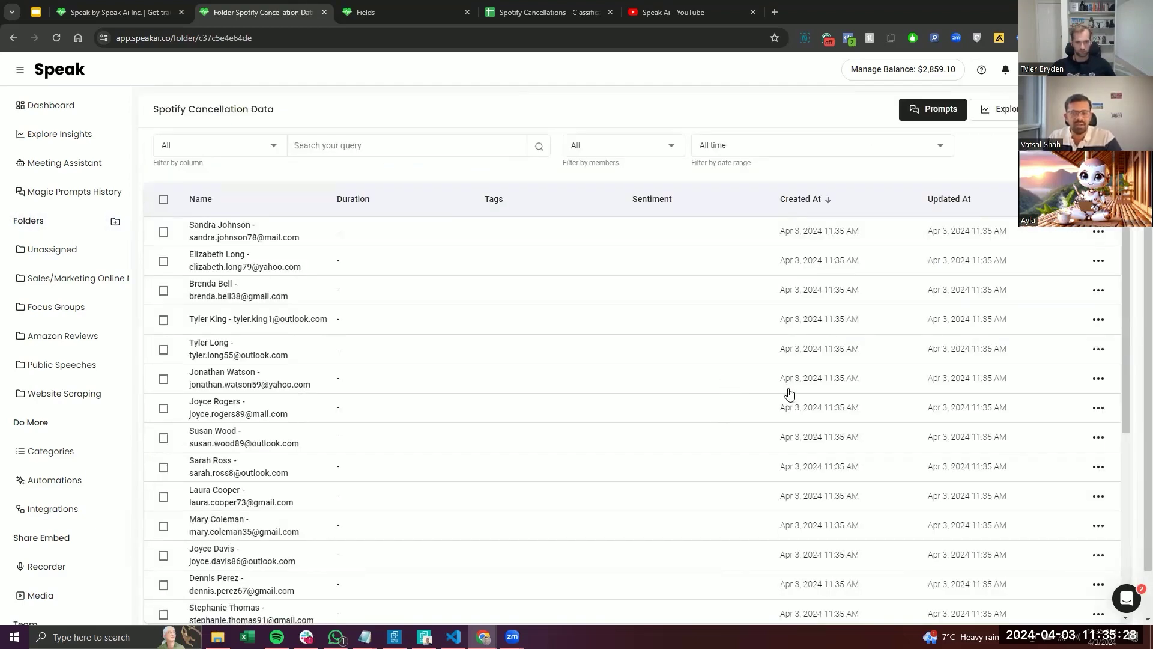
left_click(1098, 198)
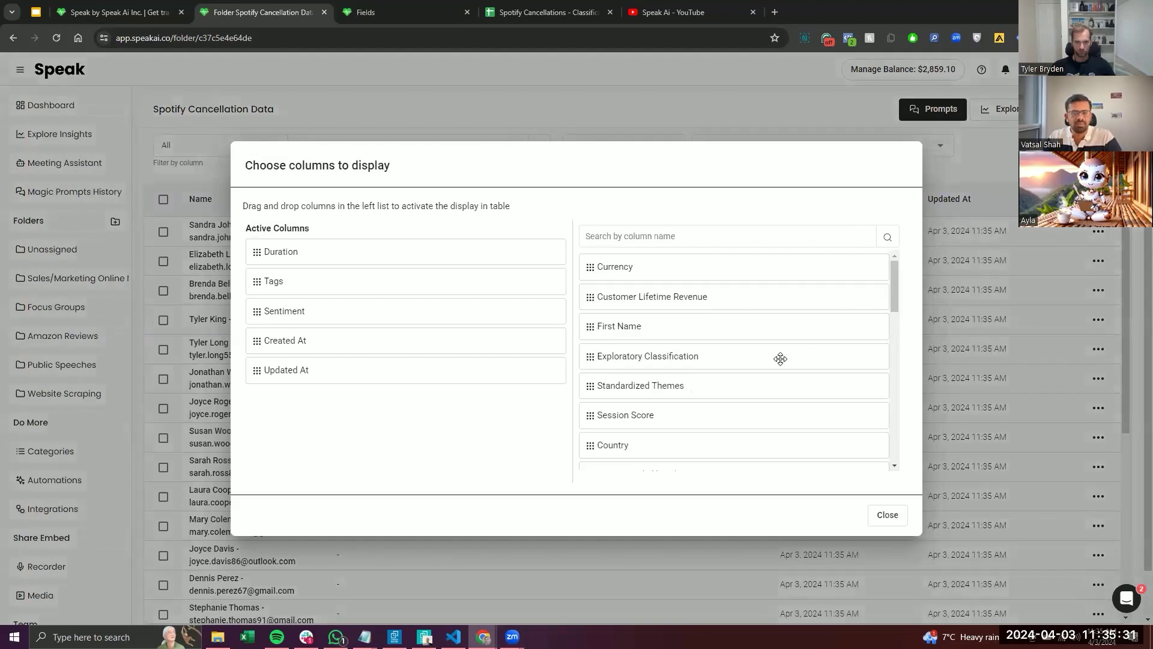
left_click_drag(711, 334, 394, 414)
left_click_drag(678, 414, 322, 429)
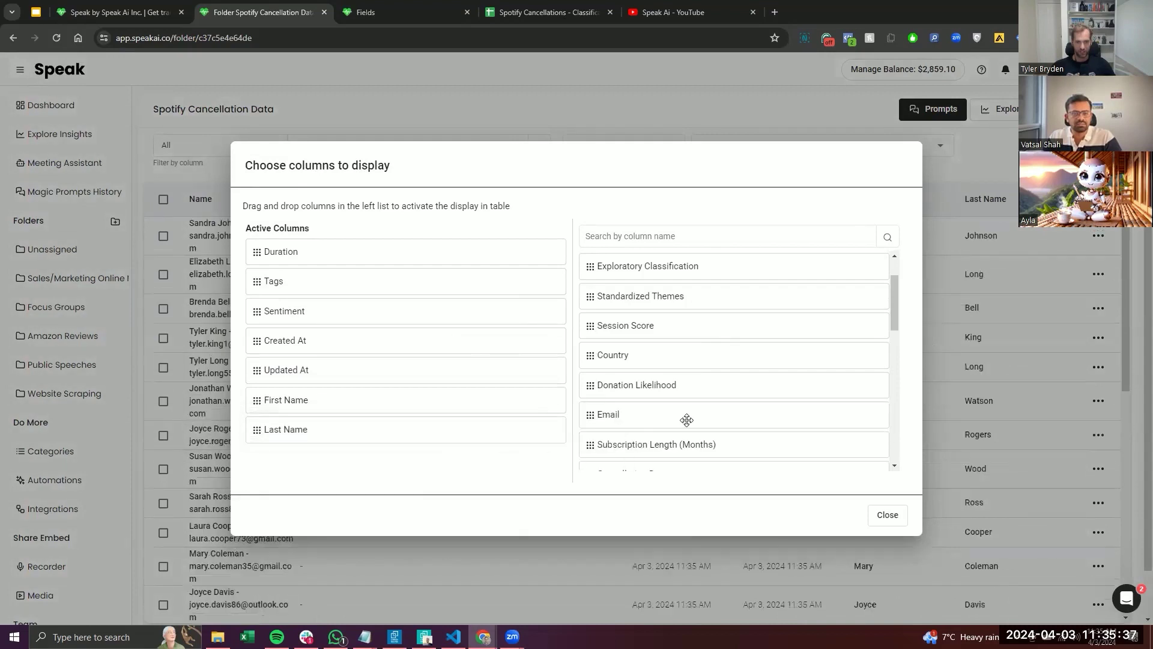
left_click_drag(685, 415, 357, 467)
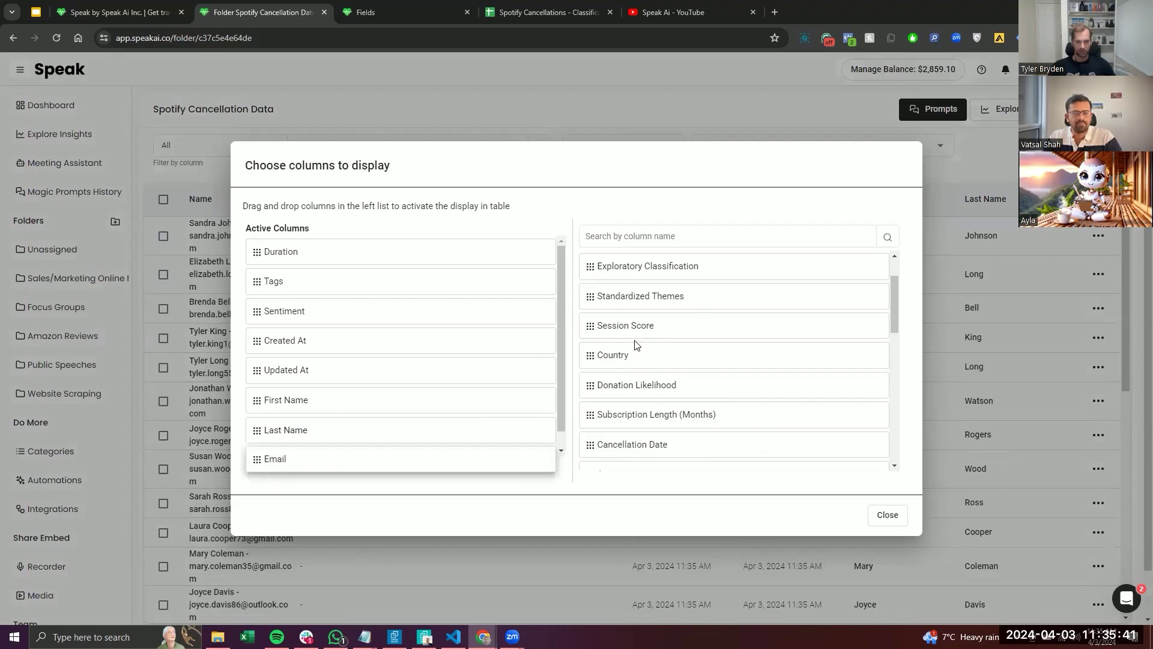
Place the Exploratory Classification column between Sentiment and Created At in the active columns, and close the column chooser
scroll(637, 344, "down", 2)
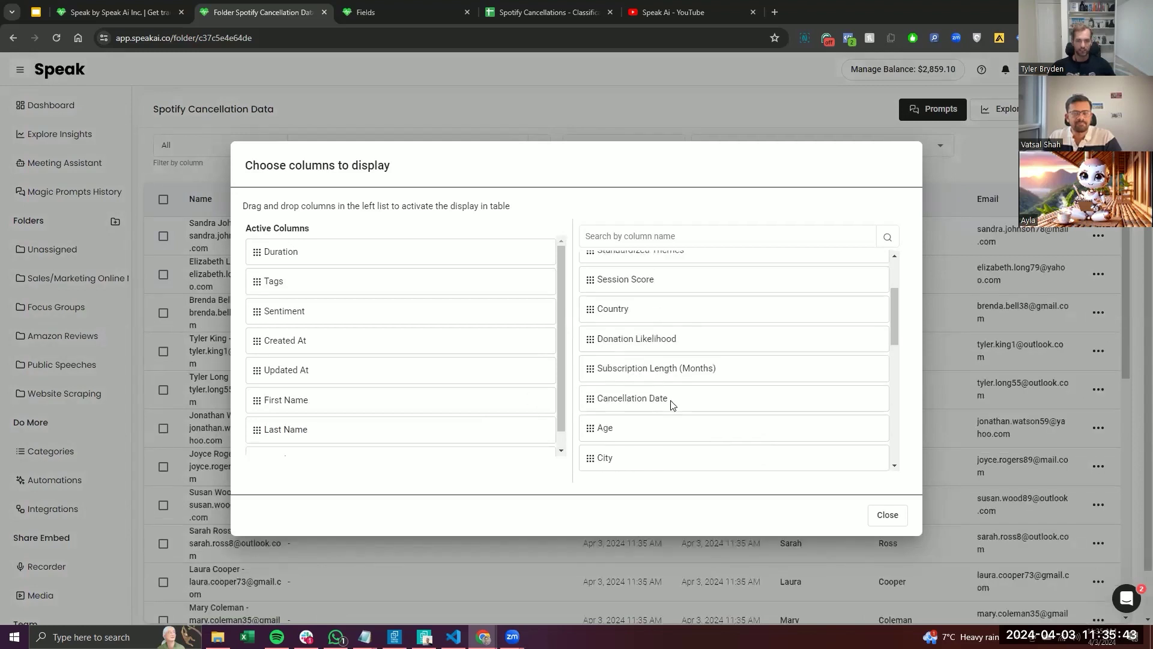
scroll(672, 404, "up", 2)
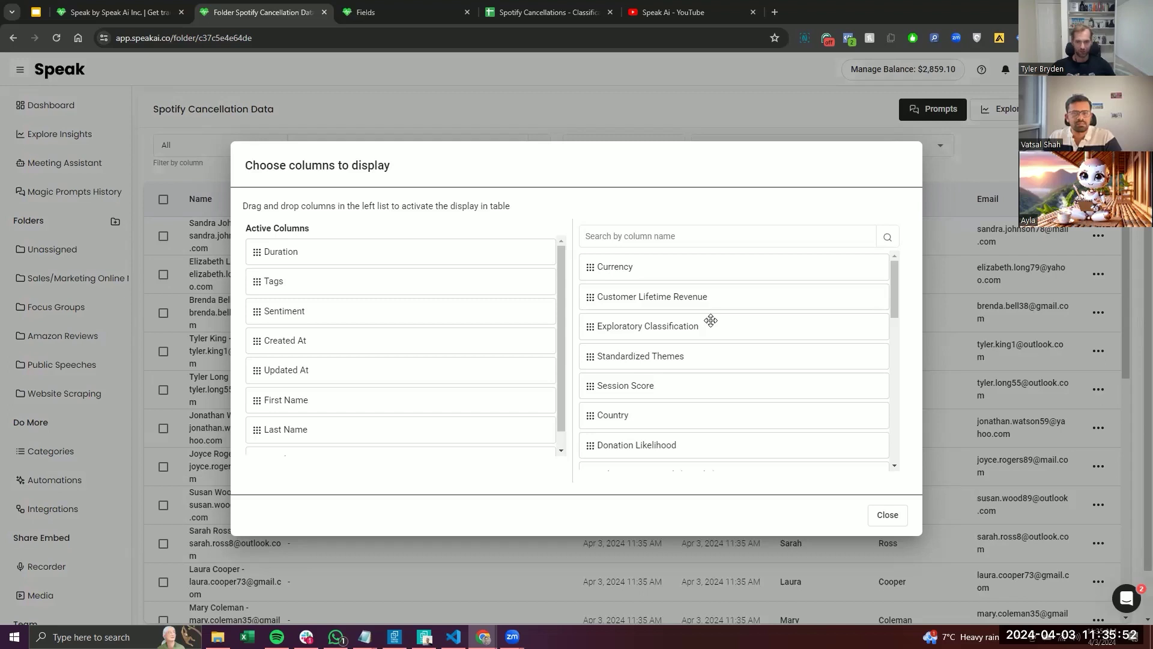
left_click_drag(710, 320, 376, 344)
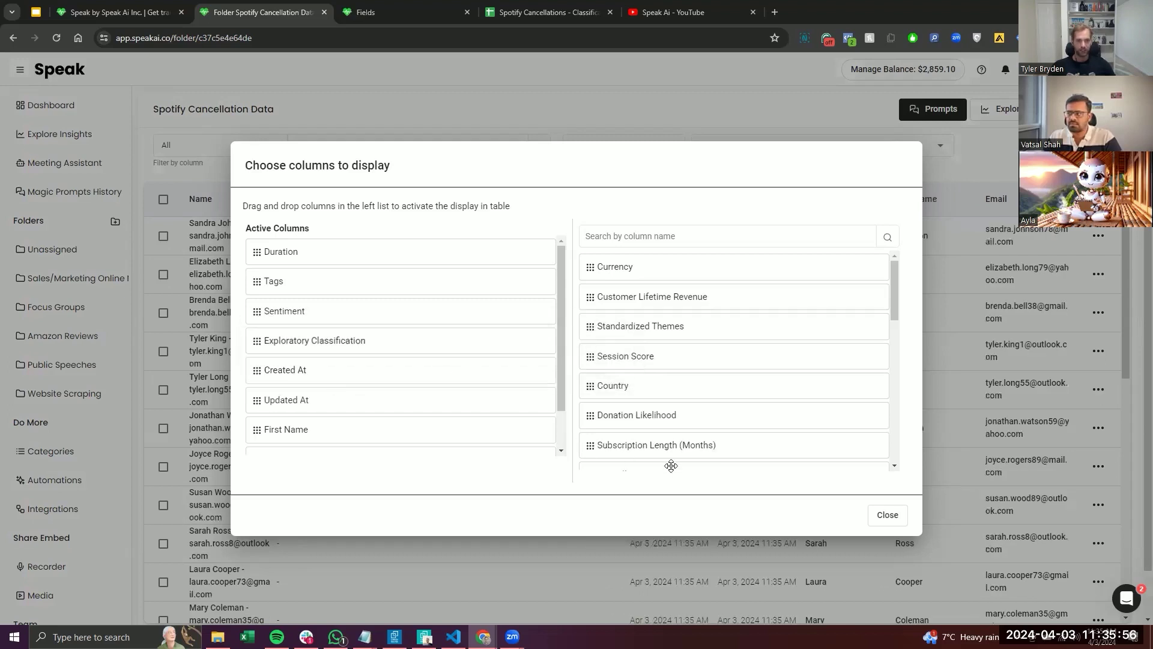
left_click(885, 515)
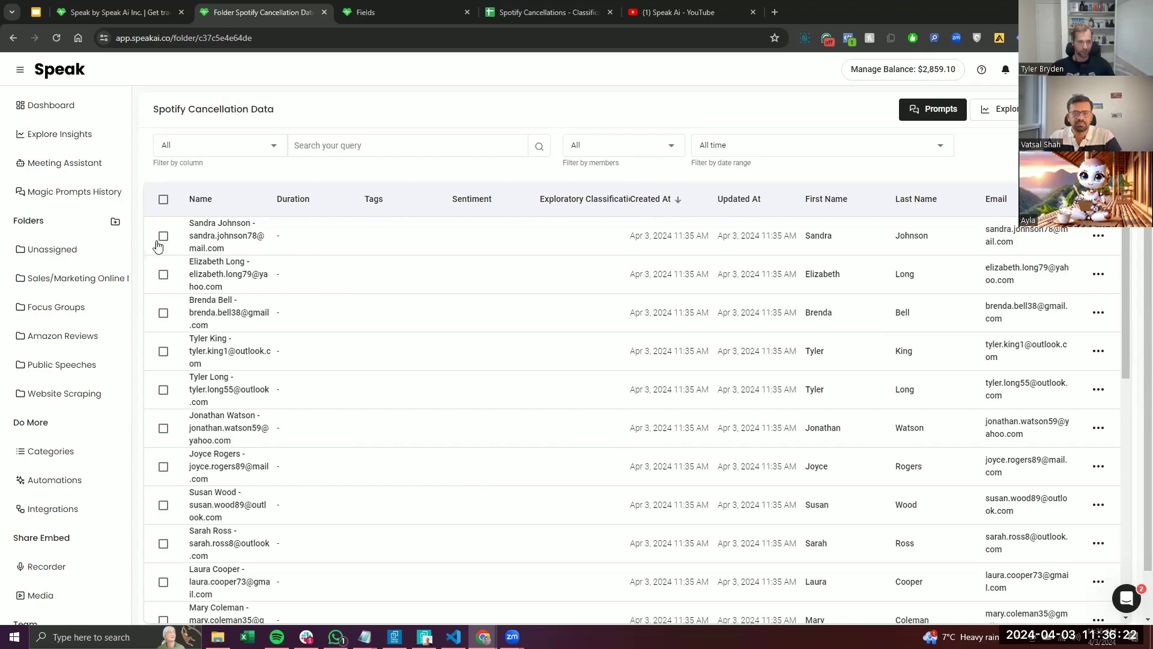
Select the first five files in the Spotify Cancellation Data folder
scroll(157, 248, "down", 5)
scroll(155, 239, "up", 2)
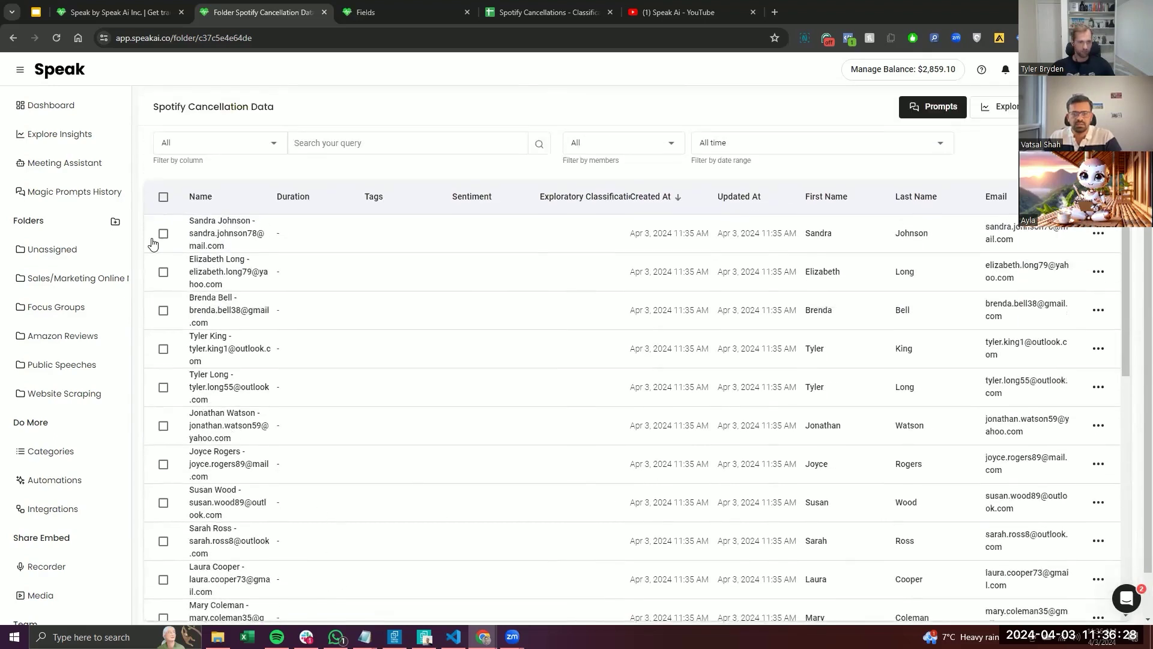
left_click(163, 239)
left_click(163, 286)
left_click(163, 325)
left_click(164, 361)
left_click(162, 403)
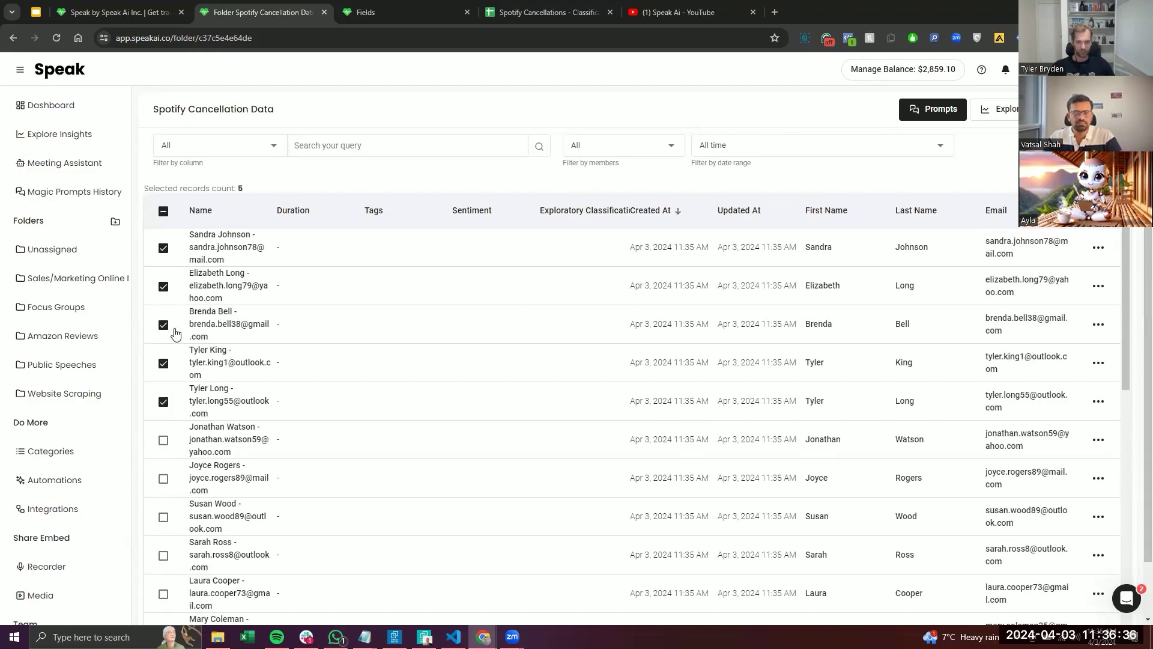
Start a Magic Prompt on the selected files with its response mapped to the Exploratory Classification field
left_click(933, 109)
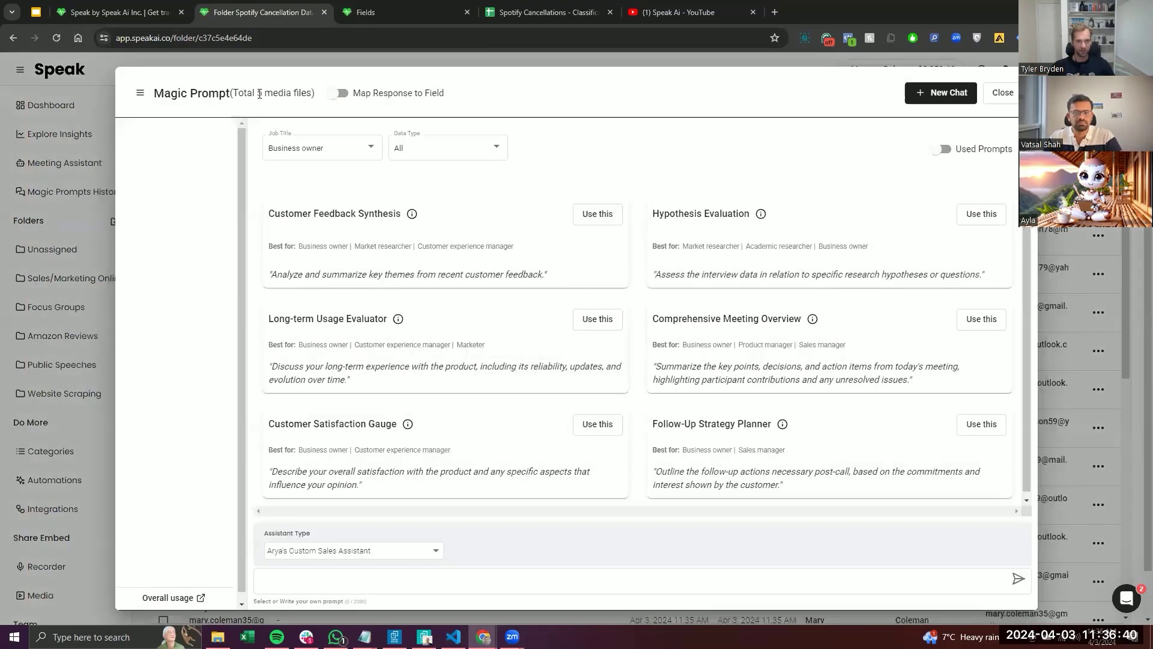
left_click(334, 96)
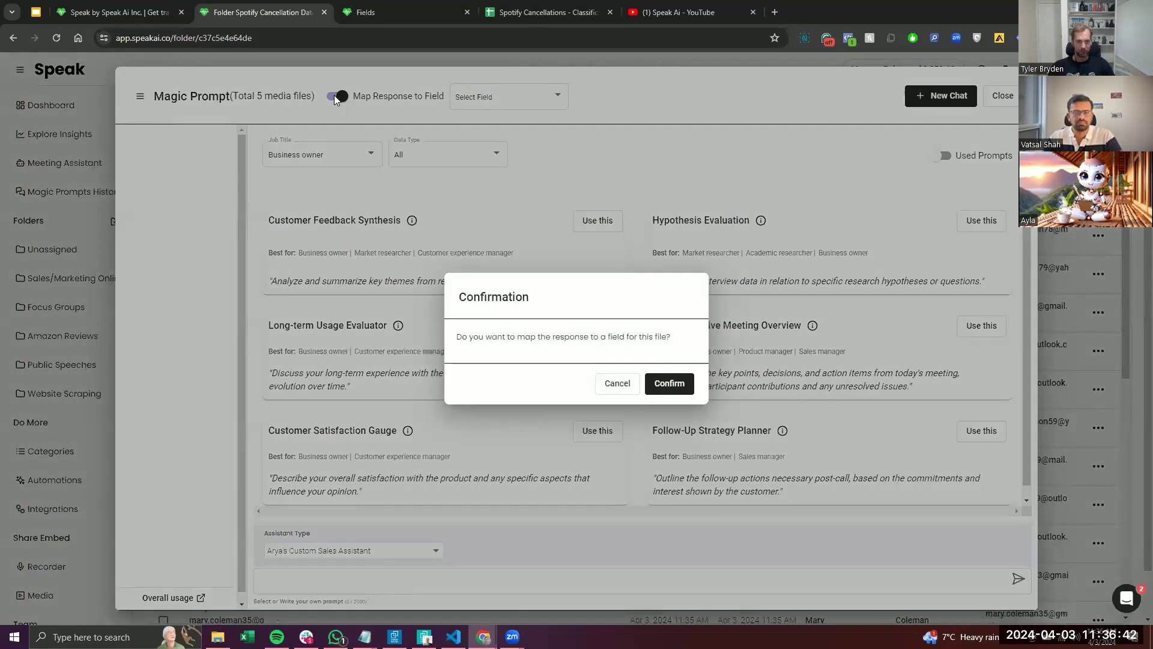
left_click(669, 384)
left_click(526, 97)
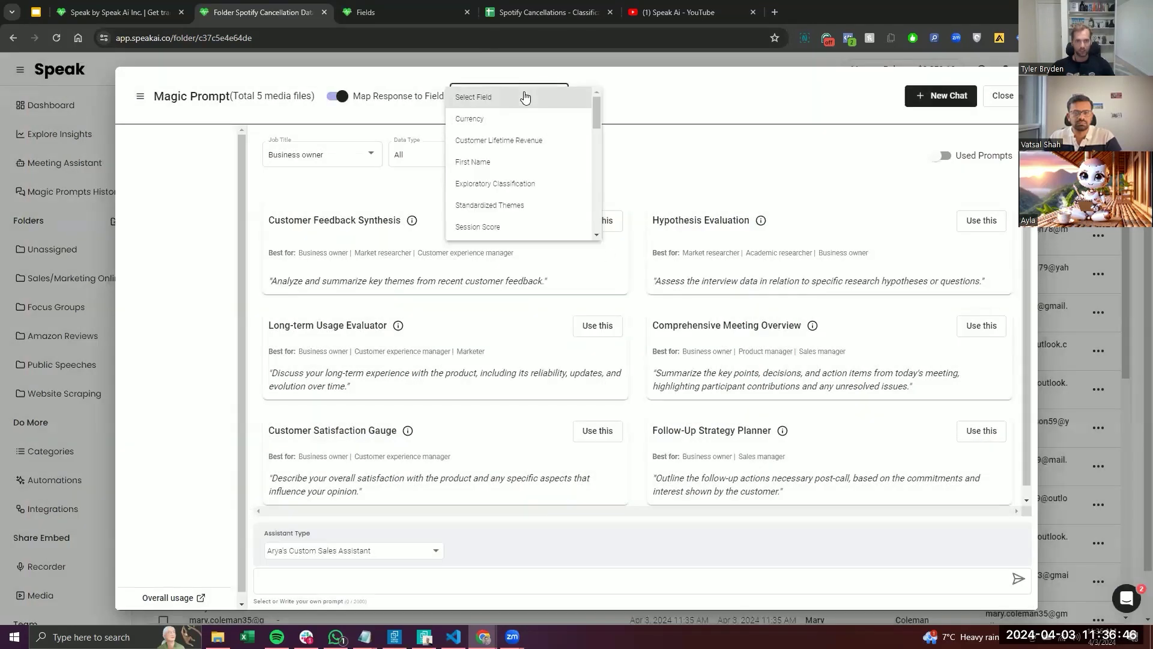
left_click(531, 184)
Set the Magic Prompt's assistant type to the custom researcher
left_click(387, 576)
left_click(371, 554)
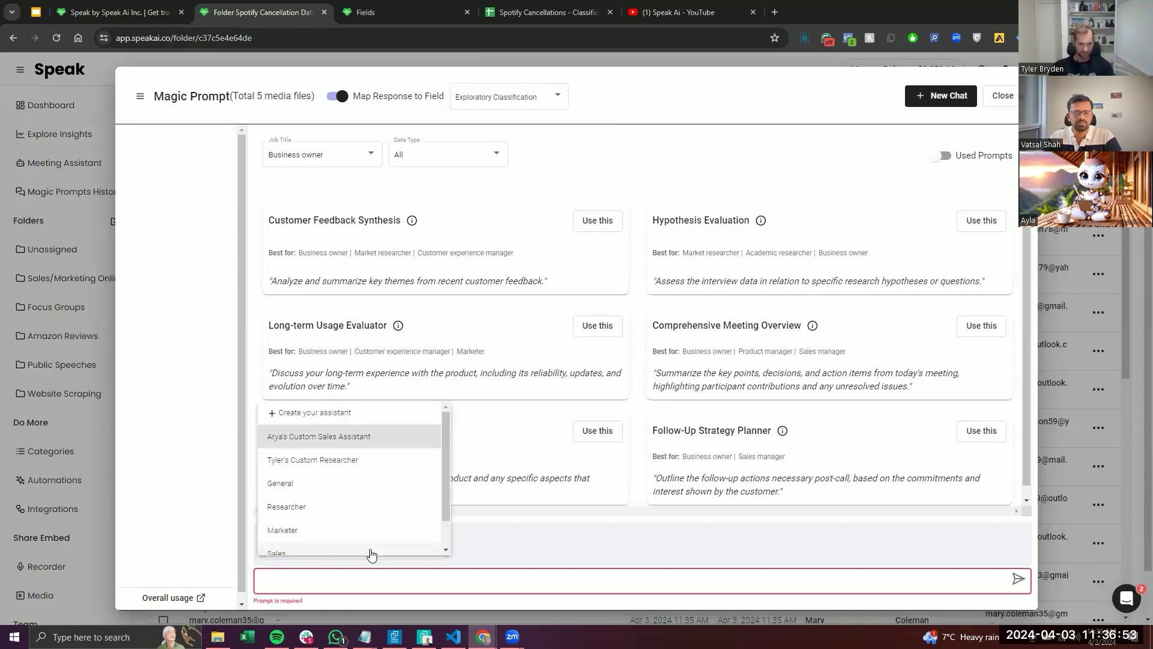
scroll(371, 528, "down", 1)
left_click(350, 427)
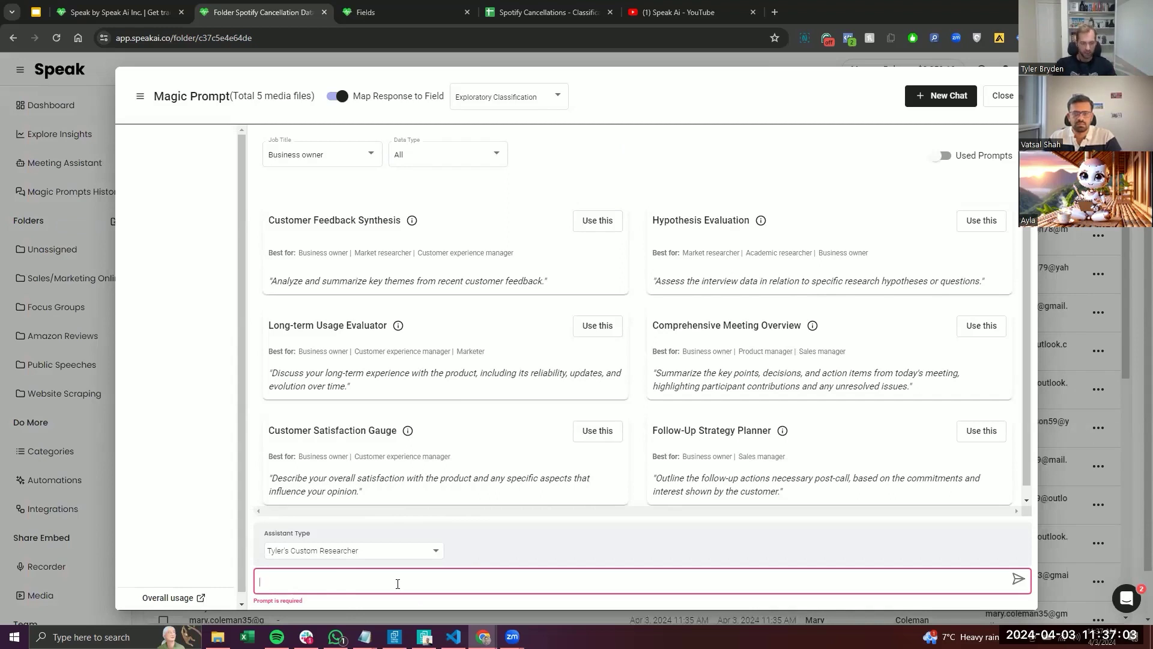
Write the prompt "Please review this Spotify cancellation data and provide the main theme for why this user cancelled their Spotify Plan."
type("Pleaes re")
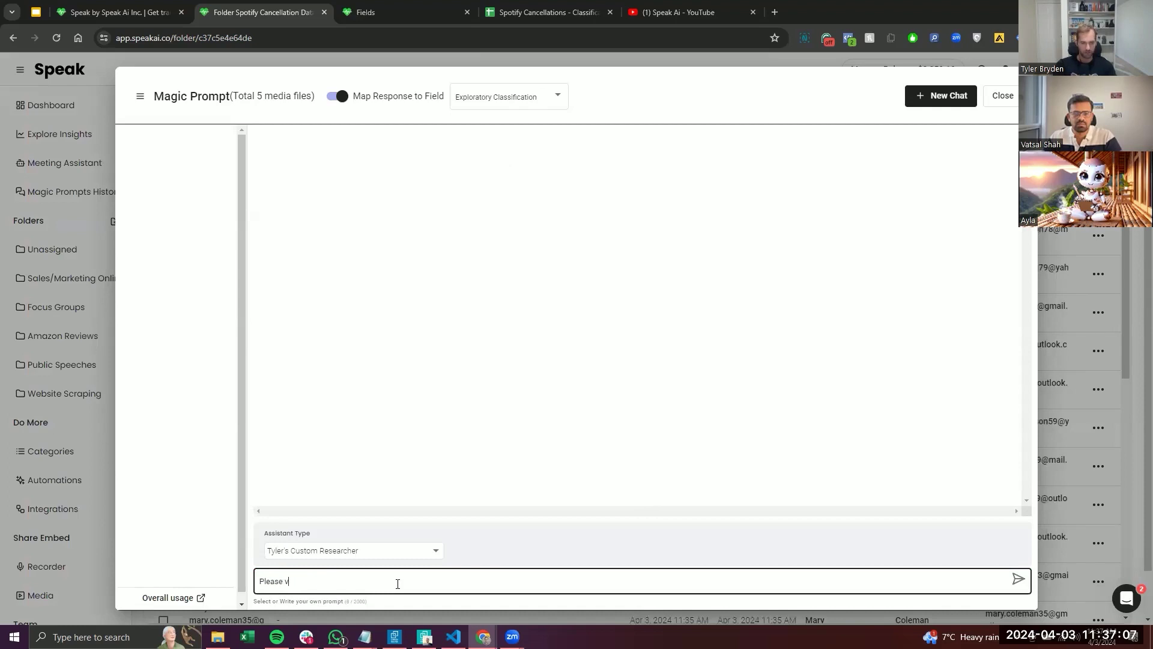
type("w this Spotify cancellation data and provide t")
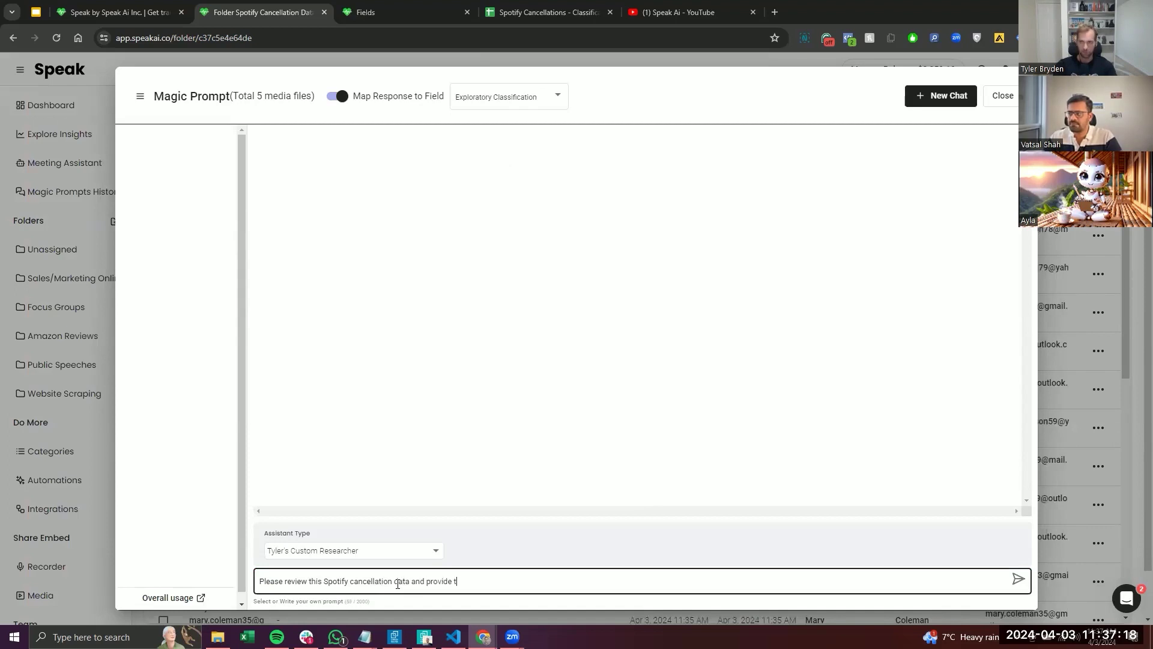
type("he main theme for w")
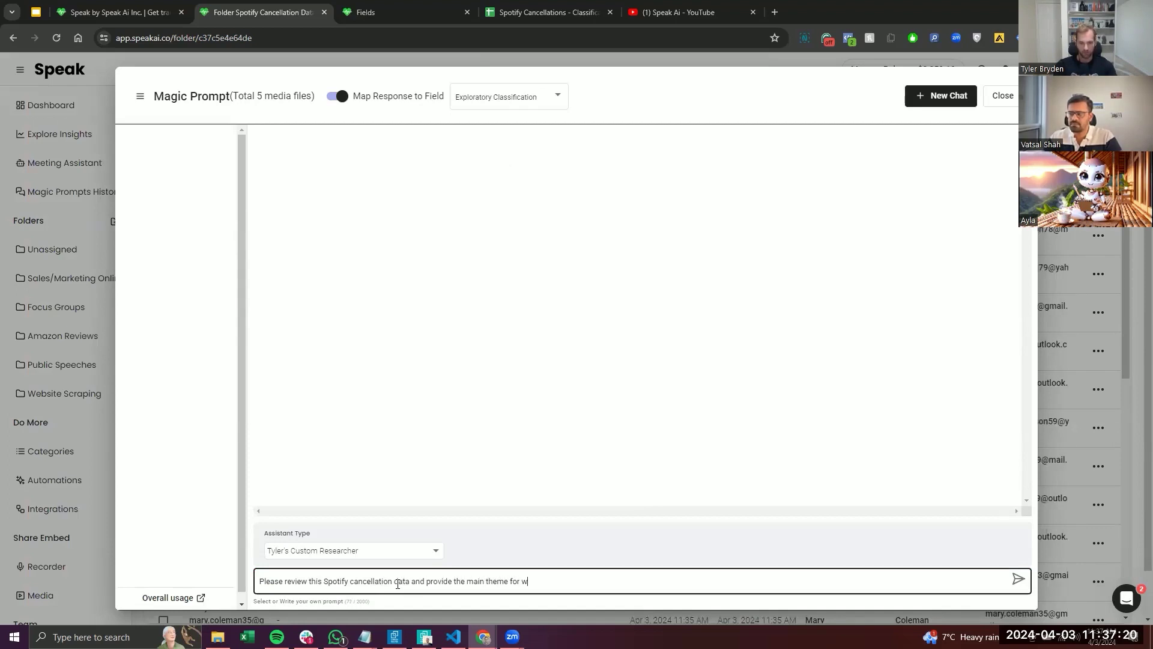
type("hy this rser cancelle")
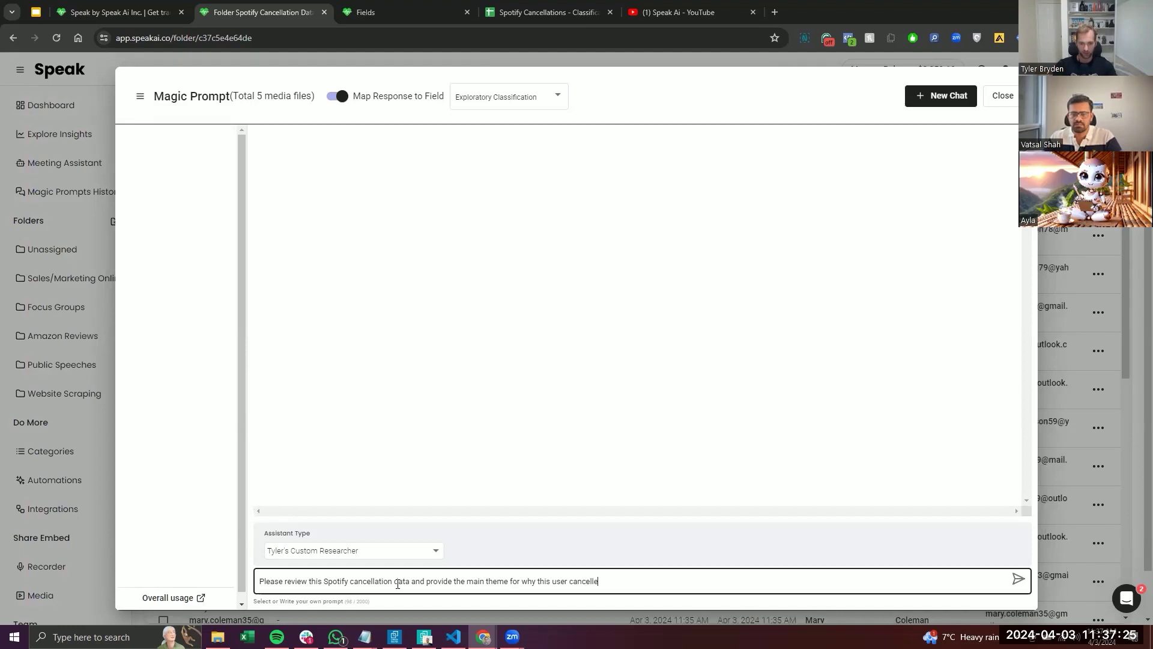
type("d their Spotify Plan.")
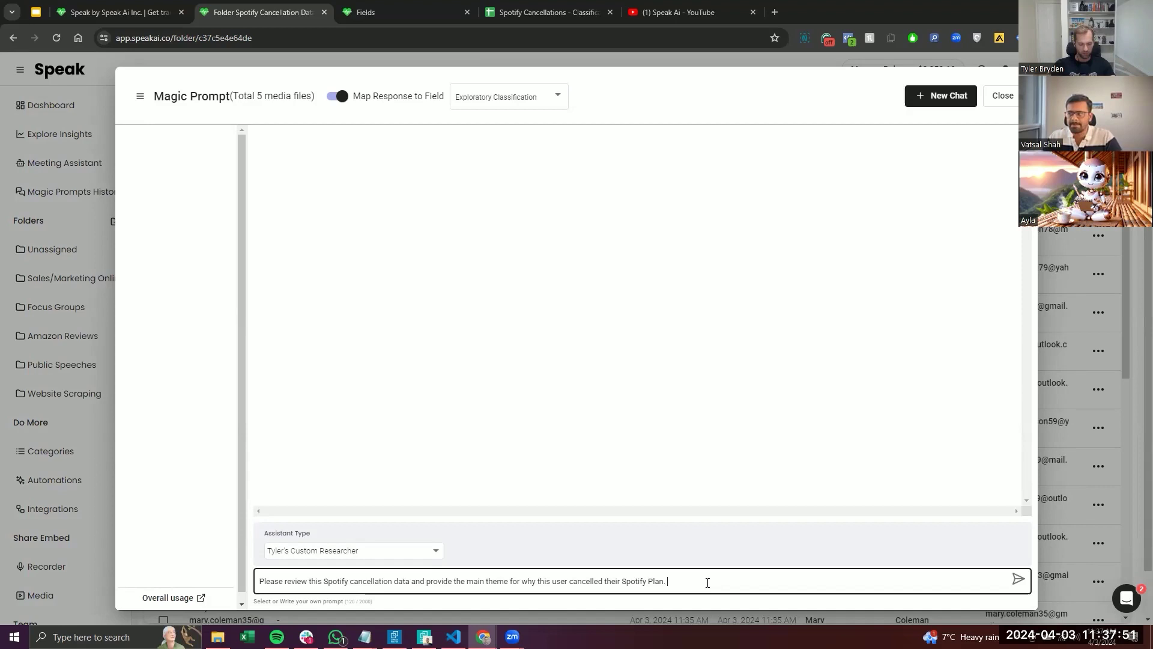
Append "Please be concise and only provide the Theme Name in the output." to the prompt and submit it
type("lease be concis")
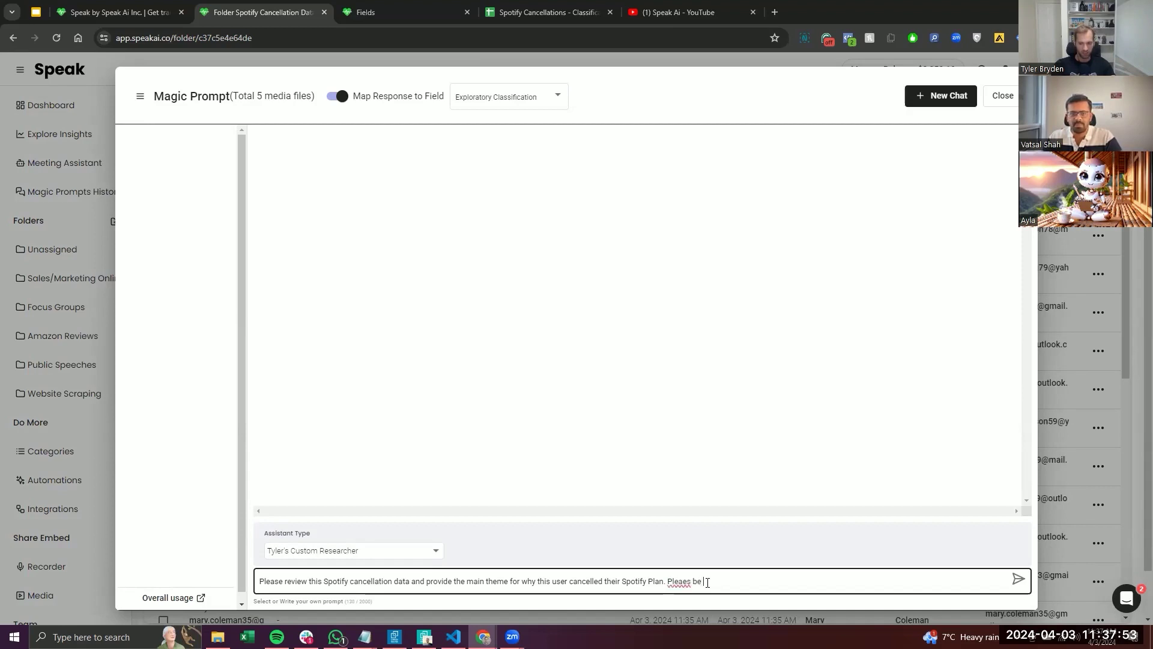
type("e and only provide the Theme Name ins")
key("BackSpace")
type("the output.")
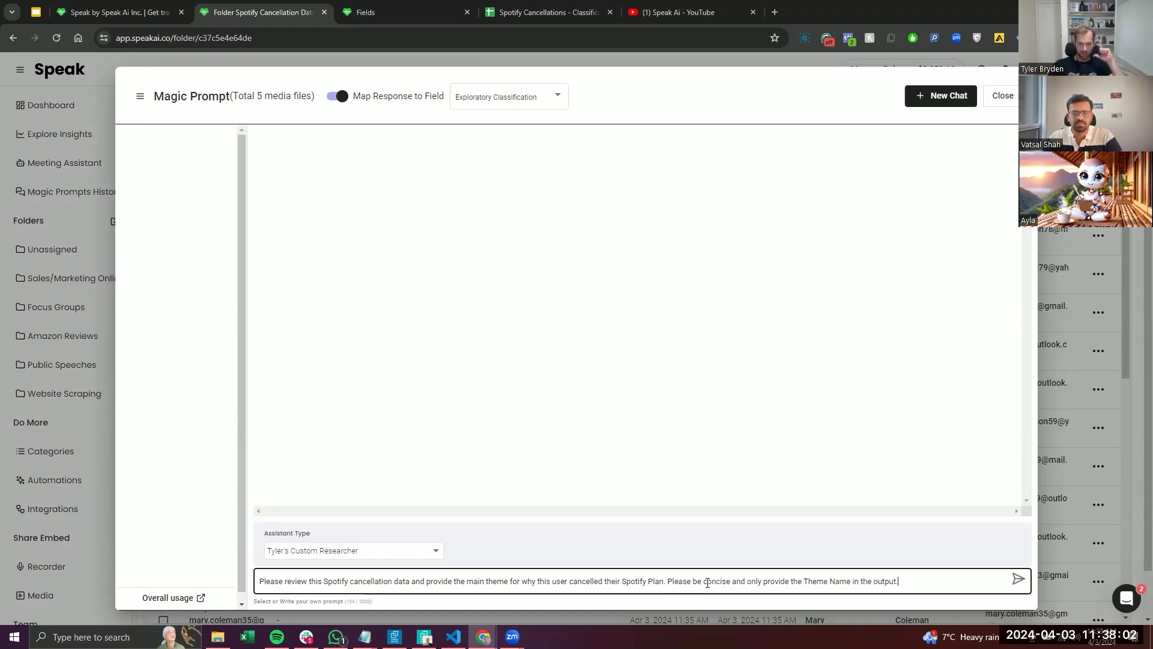
left_click(1017, 579)
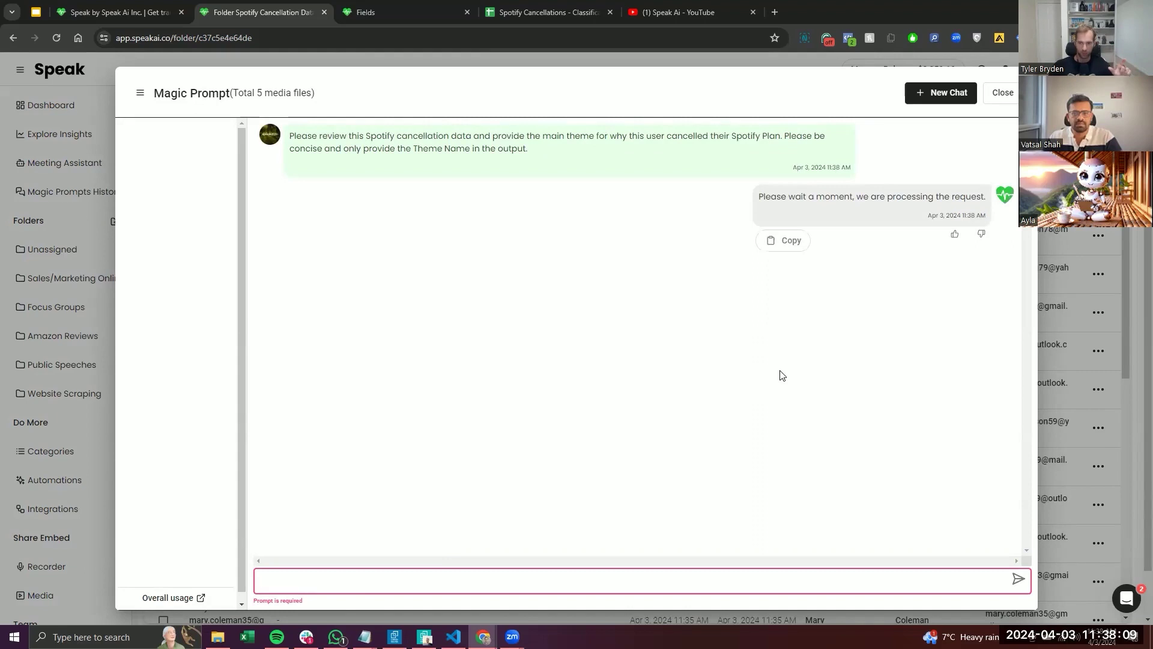
Close the Magic Prompt chat and return to the folder's file table
left_click_drag(761, 196, 898, 198)
left_click(898, 275)
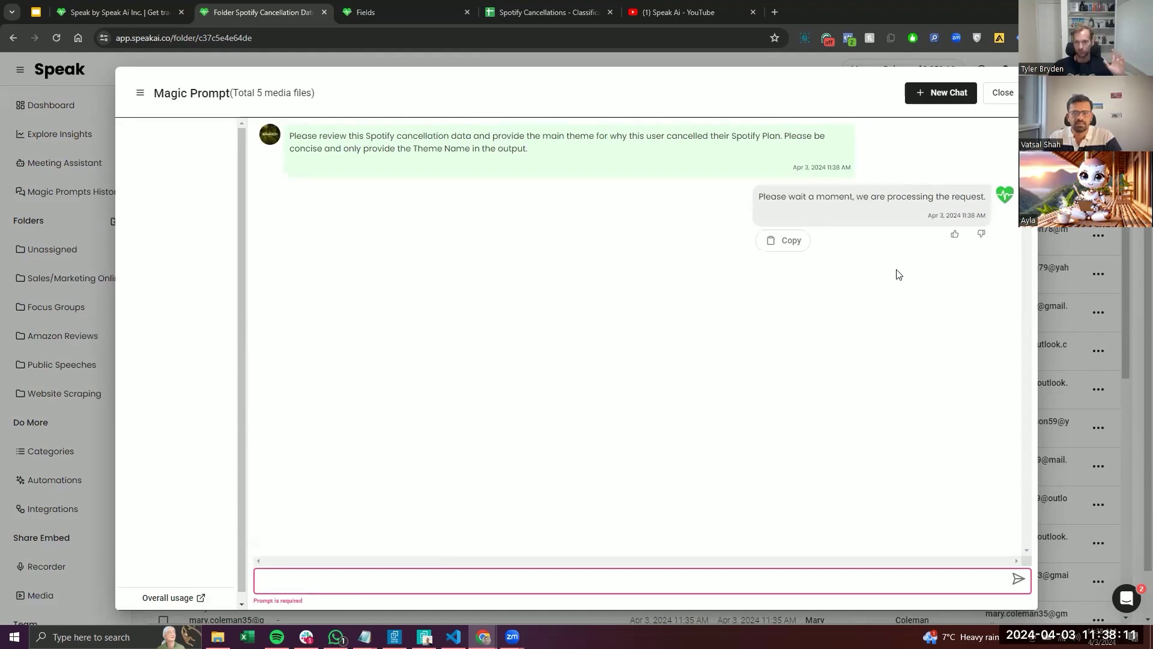
left_click(1004, 96)
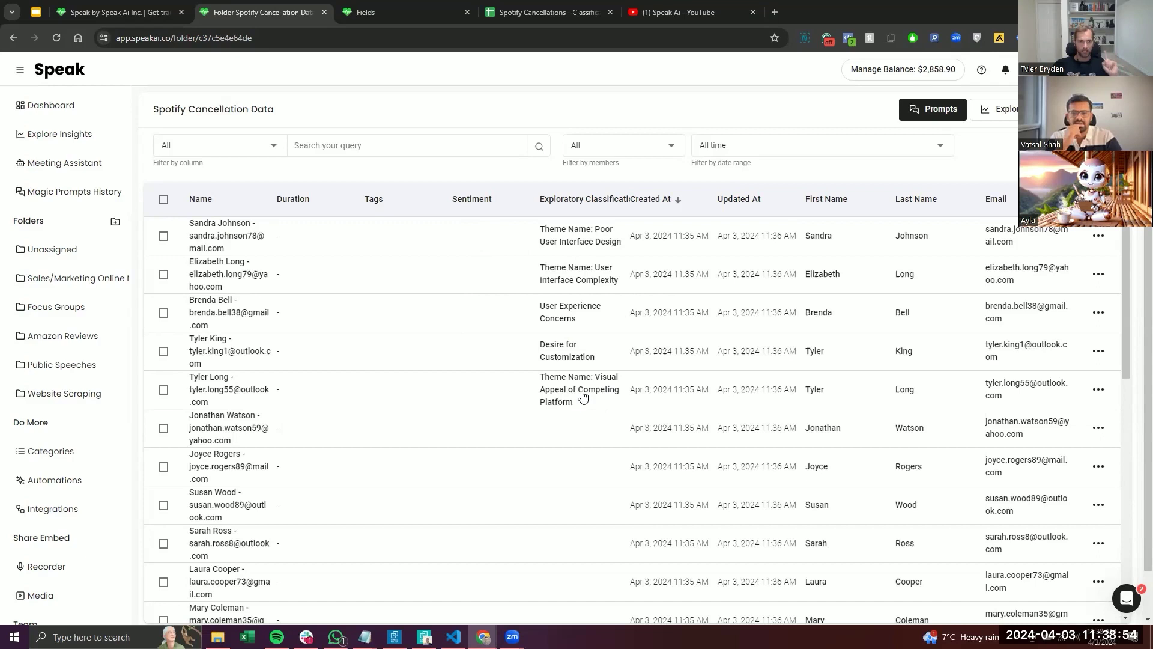
Switch to the Spotify Cancellations spreadsheet in Google Sheets and look through the customers' cancellation reasons
left_click(556, 15)
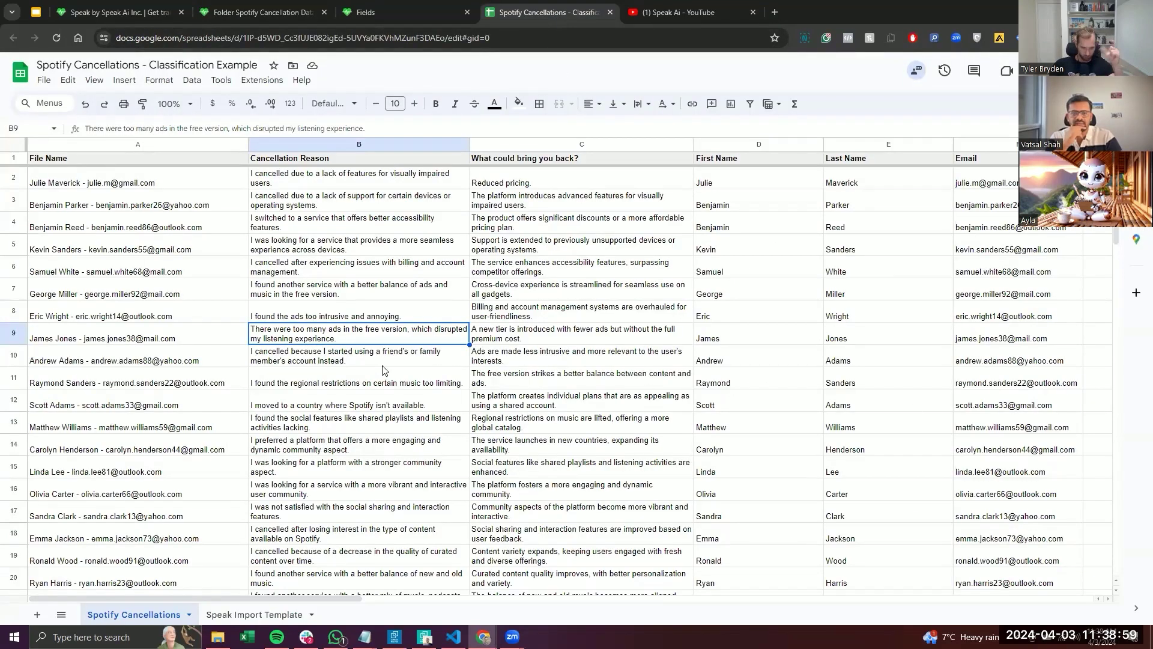
scroll(384, 370, "down", 10)
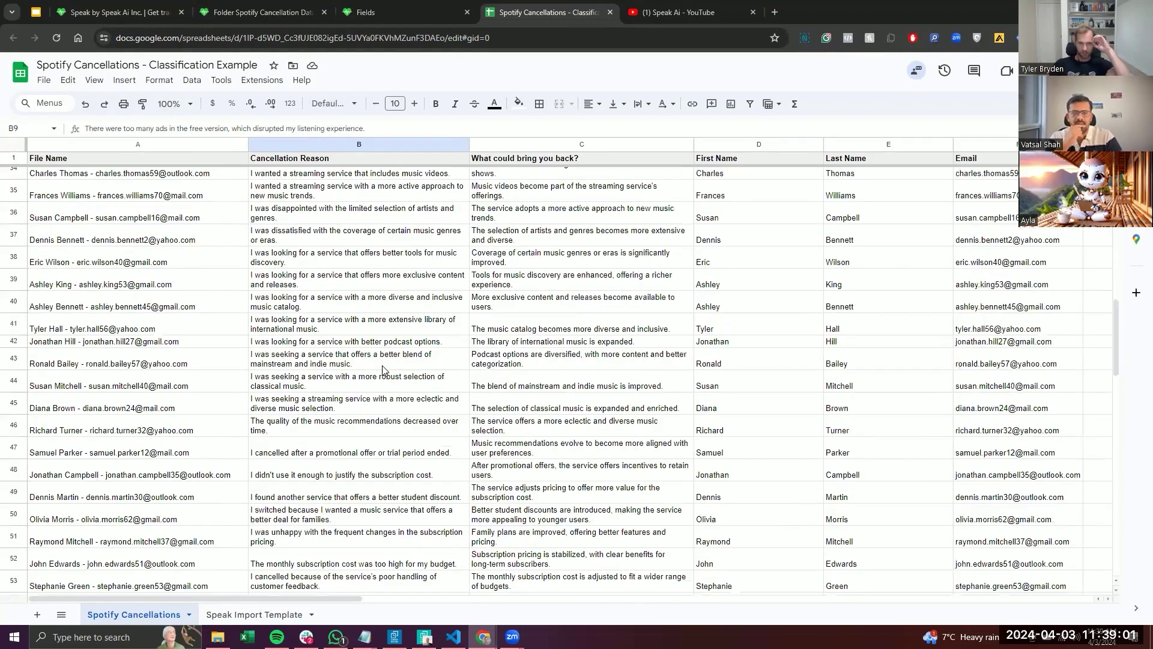
scroll(382, 369, "up", 10)
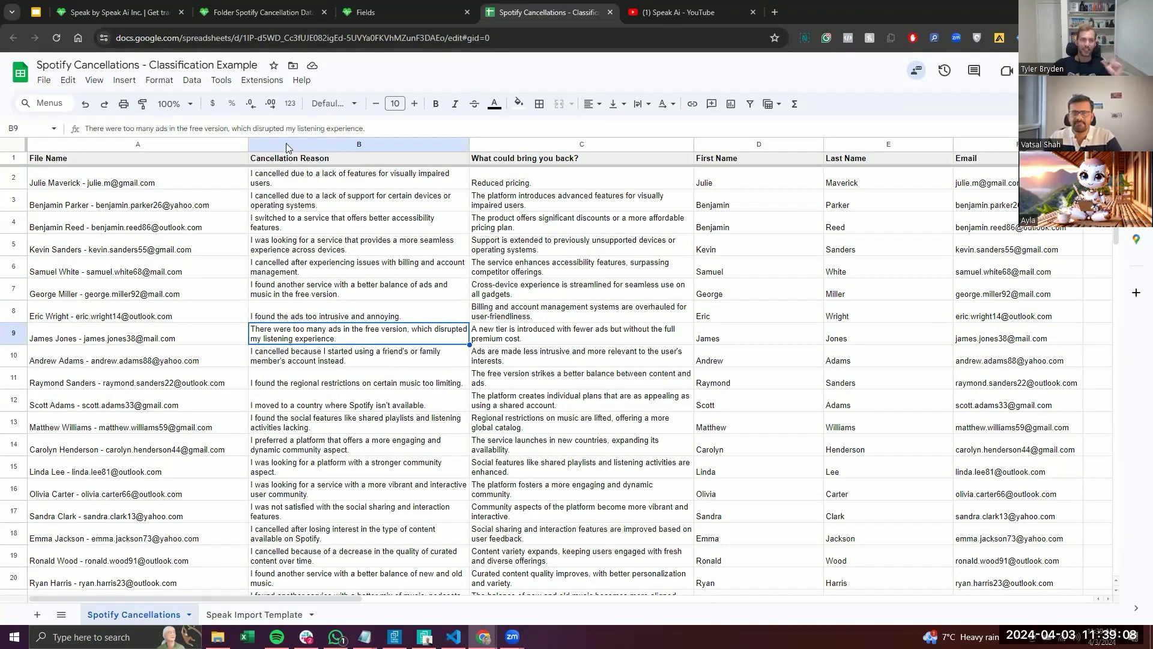
Return to the Spotify Cancellation Data folder in Speak and select its first five files again
left_click(265, 13)
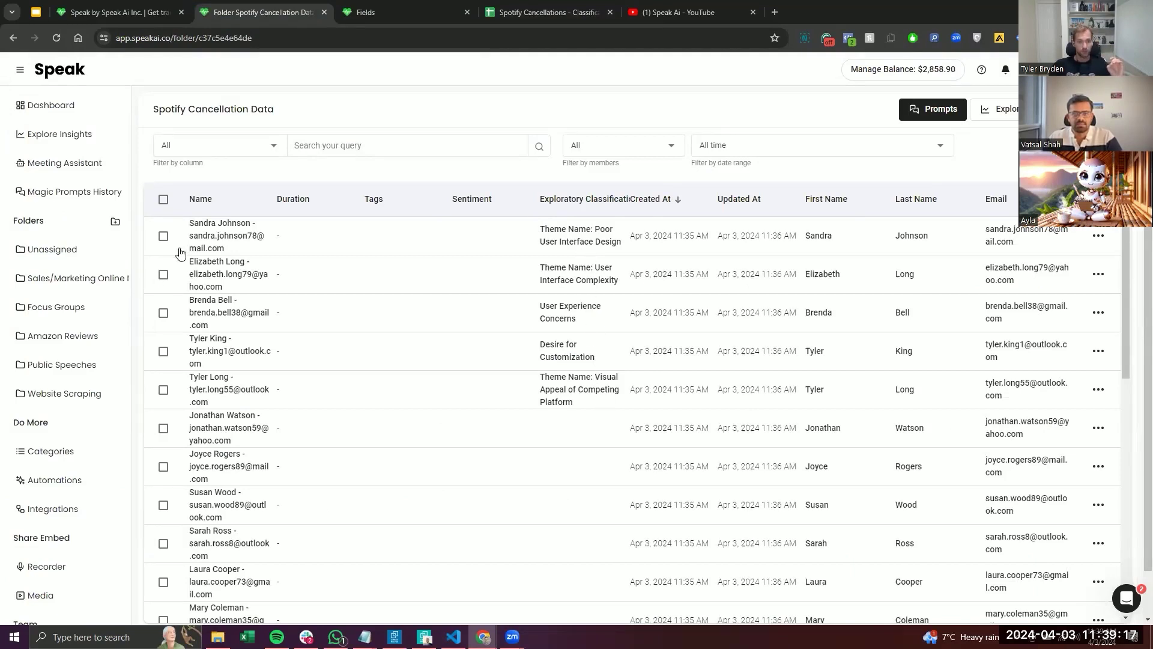
left_click(164, 239)
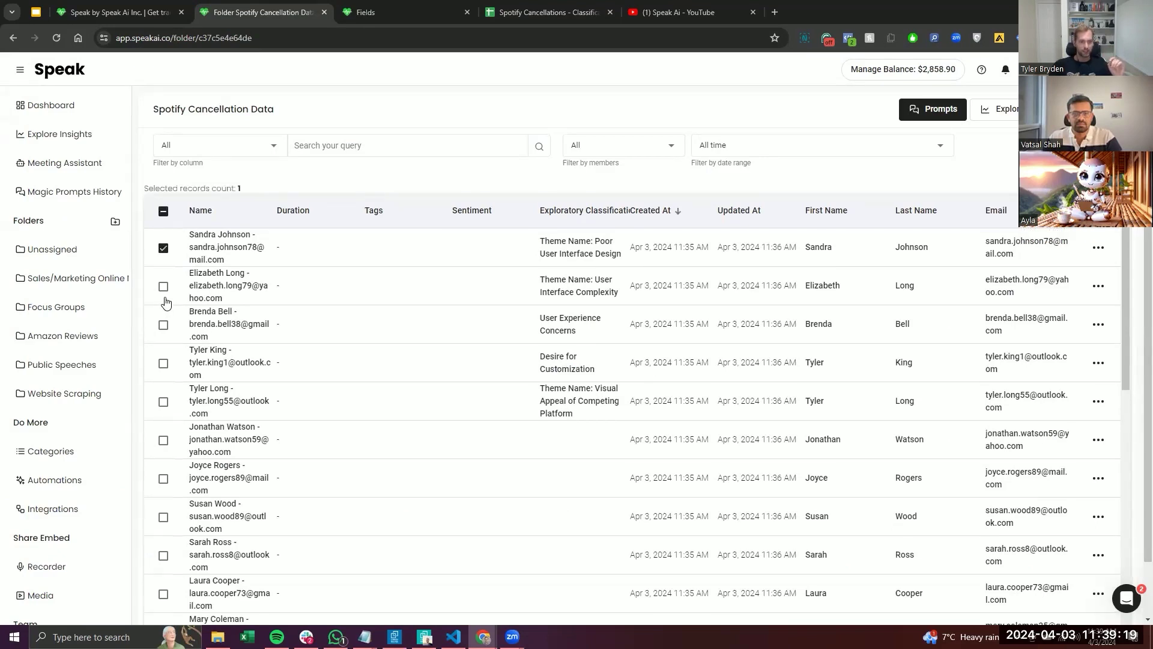
left_click(163, 286)
left_click(164, 324)
left_click(163, 362)
left_click(163, 401)
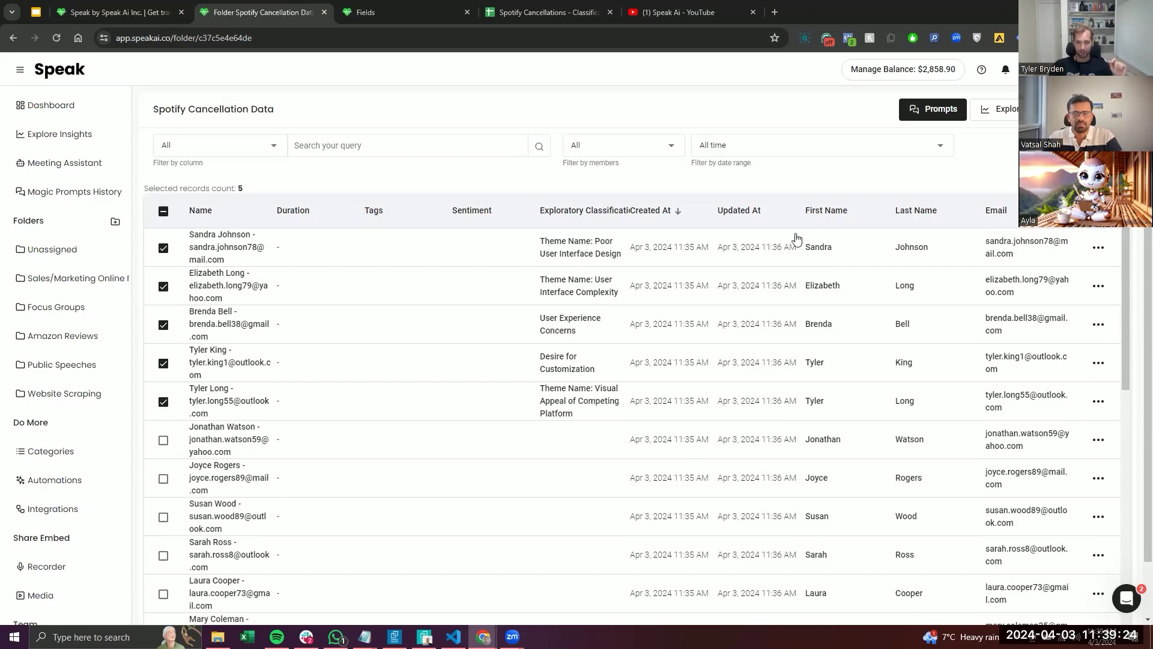
Start a new Magic Prompt on the five selected files with its response mapped to the Standardized Themes field
left_click(924, 112)
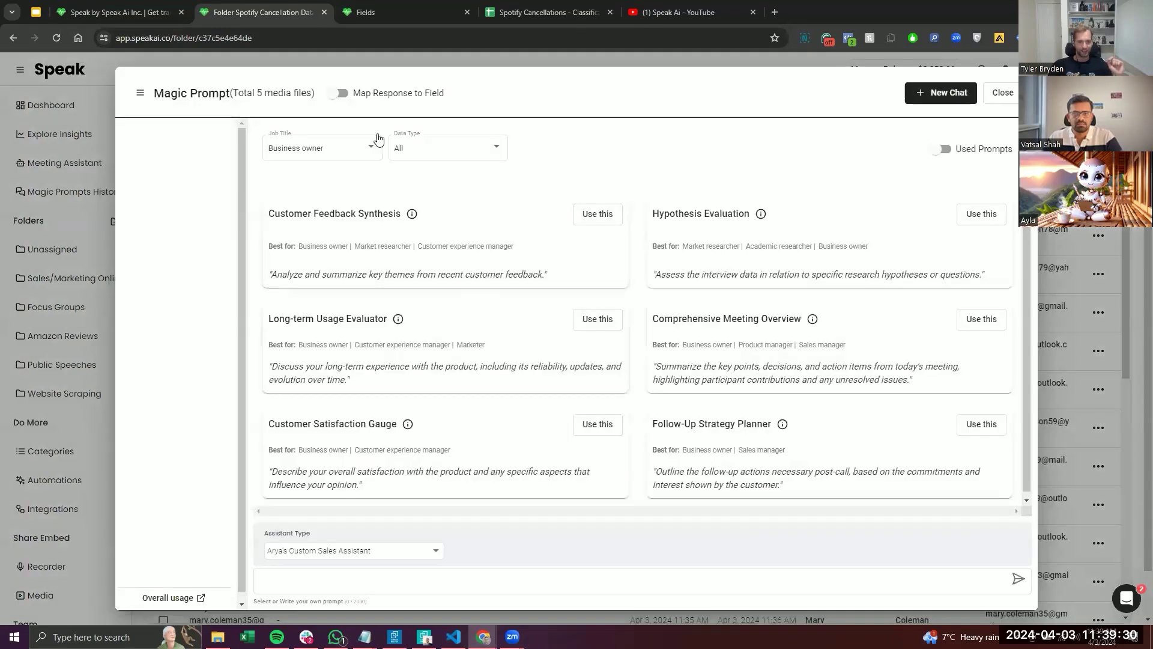
left_click(337, 93)
left_click(669, 383)
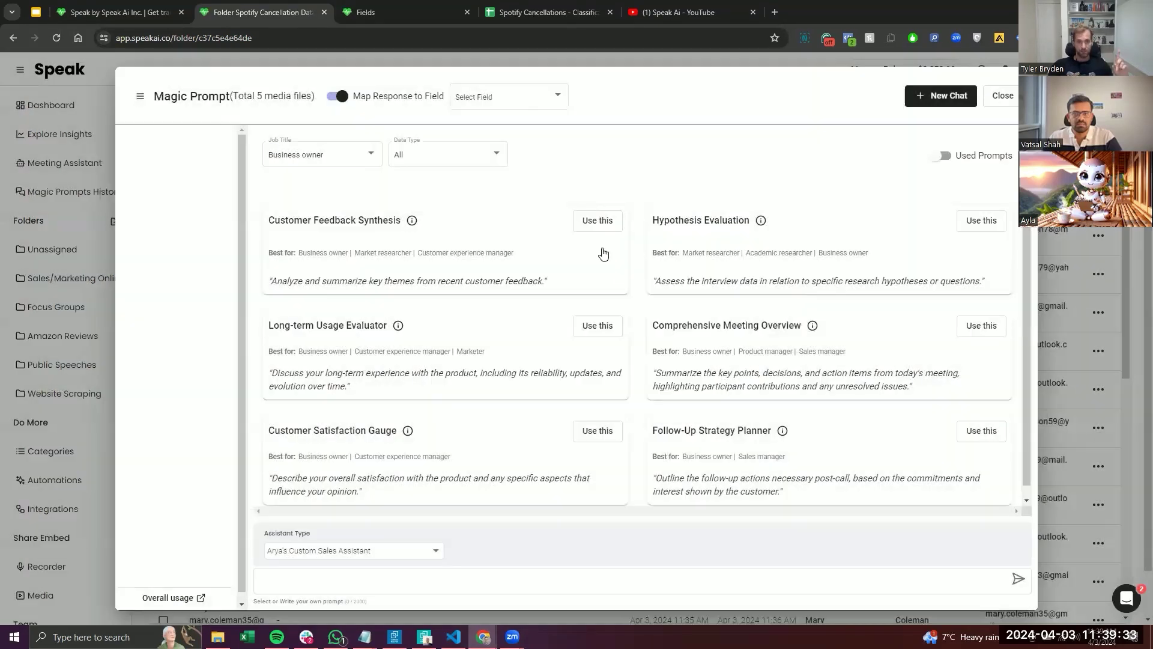
left_click(518, 96)
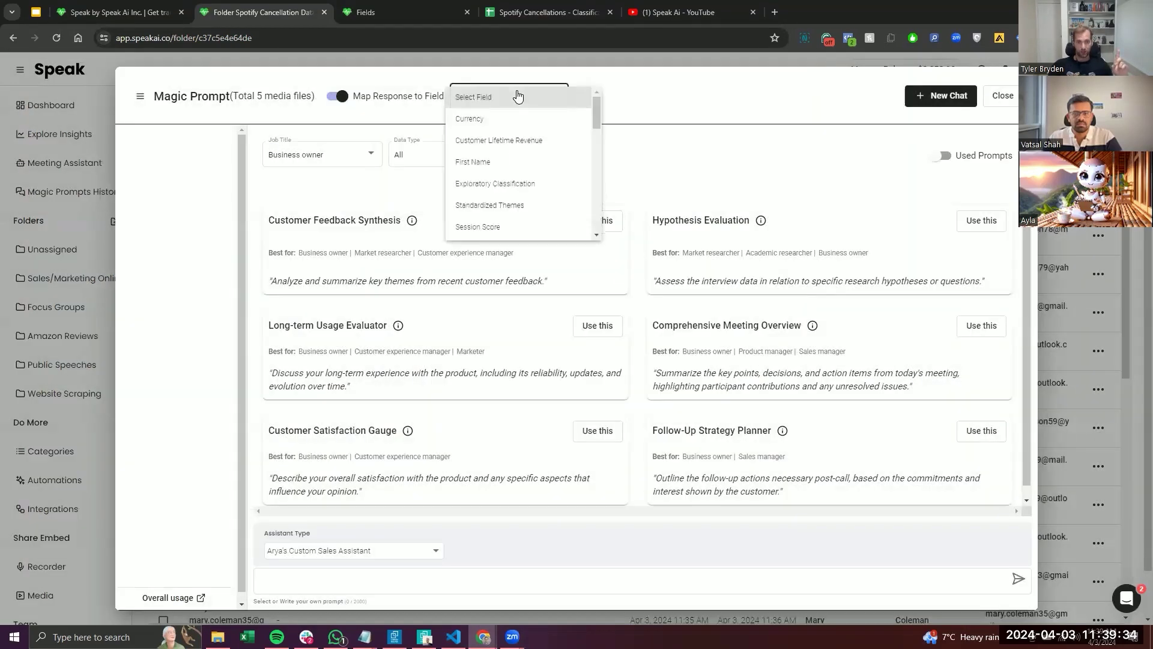
left_click(557, 203)
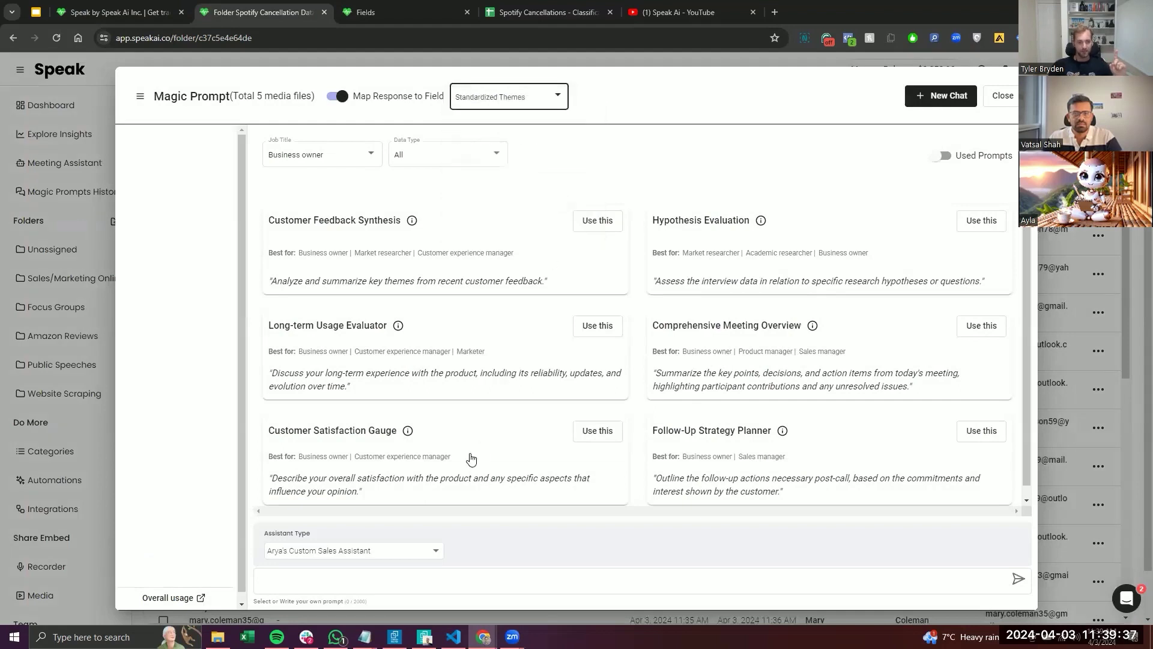
Choose the custom researcher assistant and begin the prompt "Please review this Spotify cancellation data and give me only one theme from this list:"
left_click(406, 555)
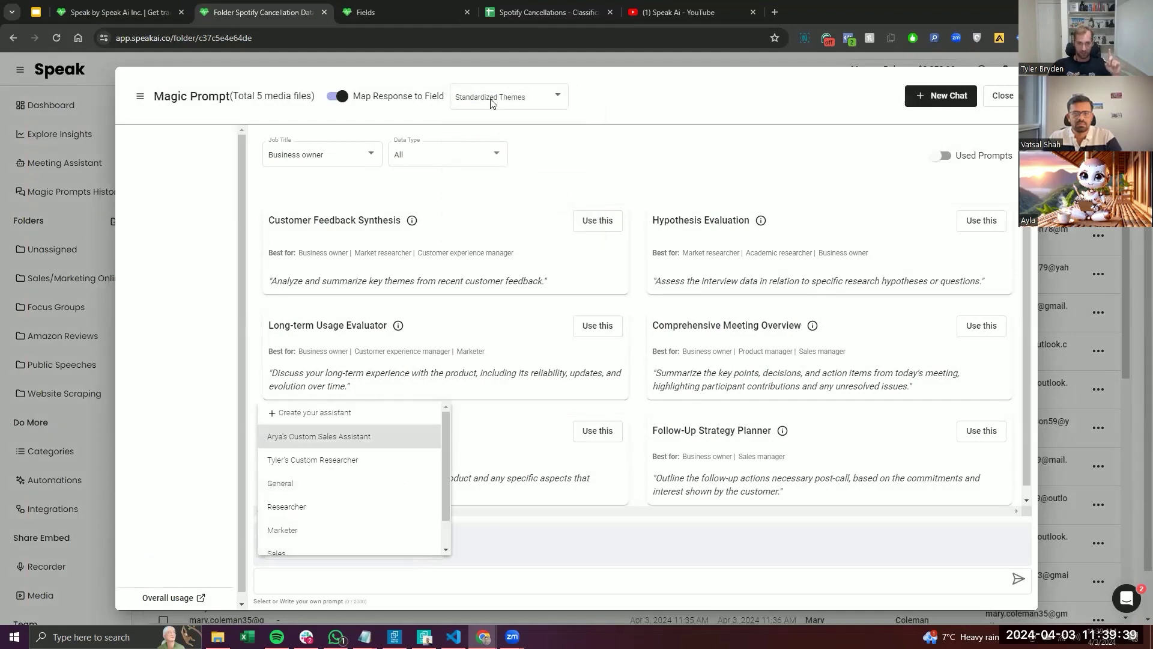
left_click(354, 585)
left_click(346, 580)
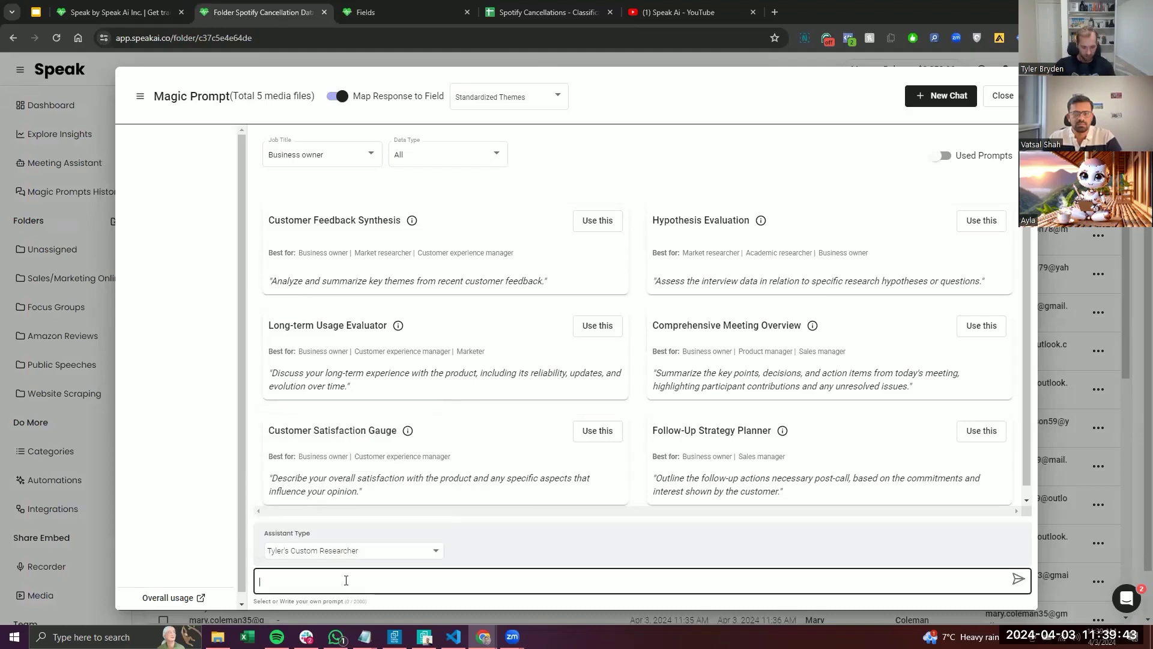
type("Please review this ")
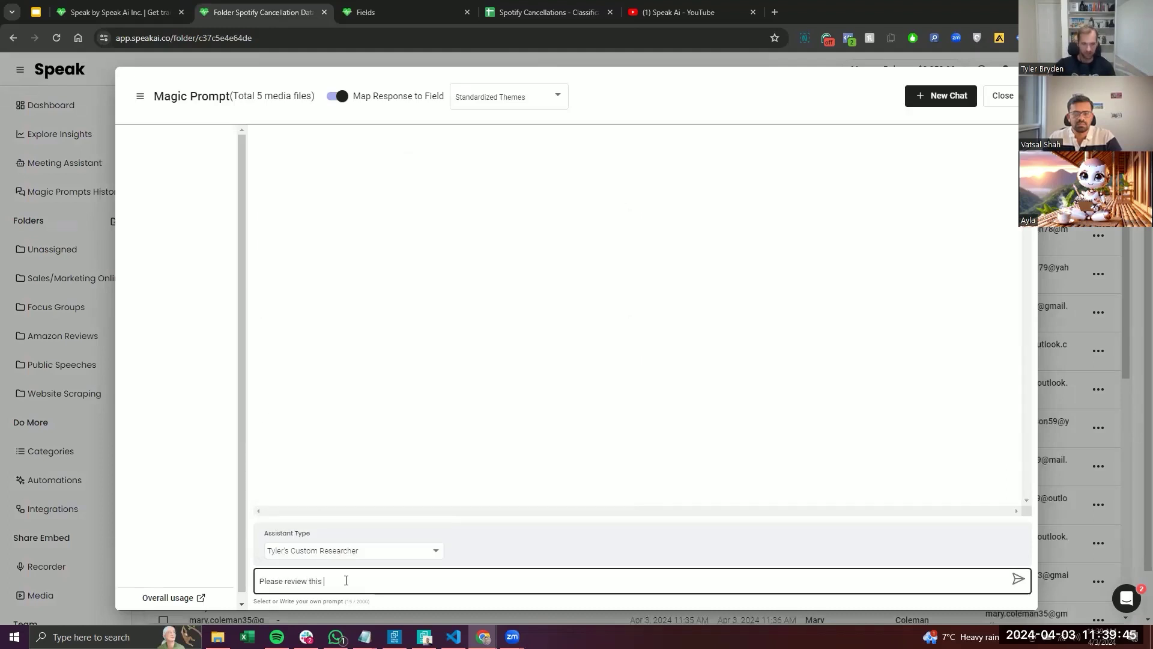
type("Spotify cancellation data and ")
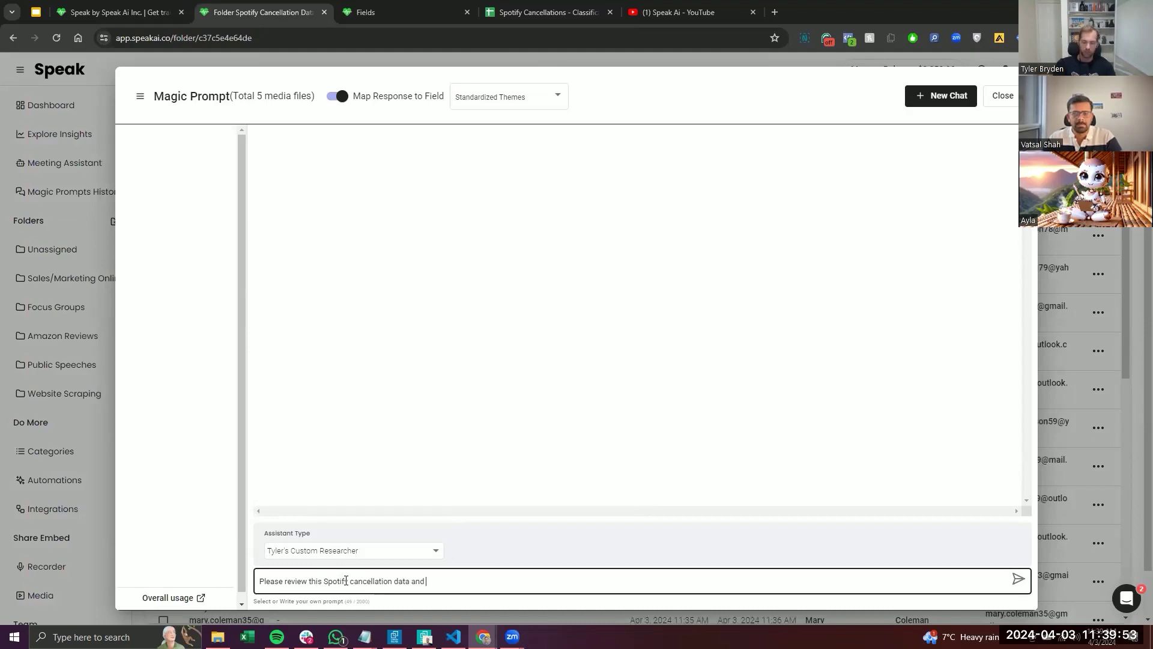
type("give me only one theme from this lis")
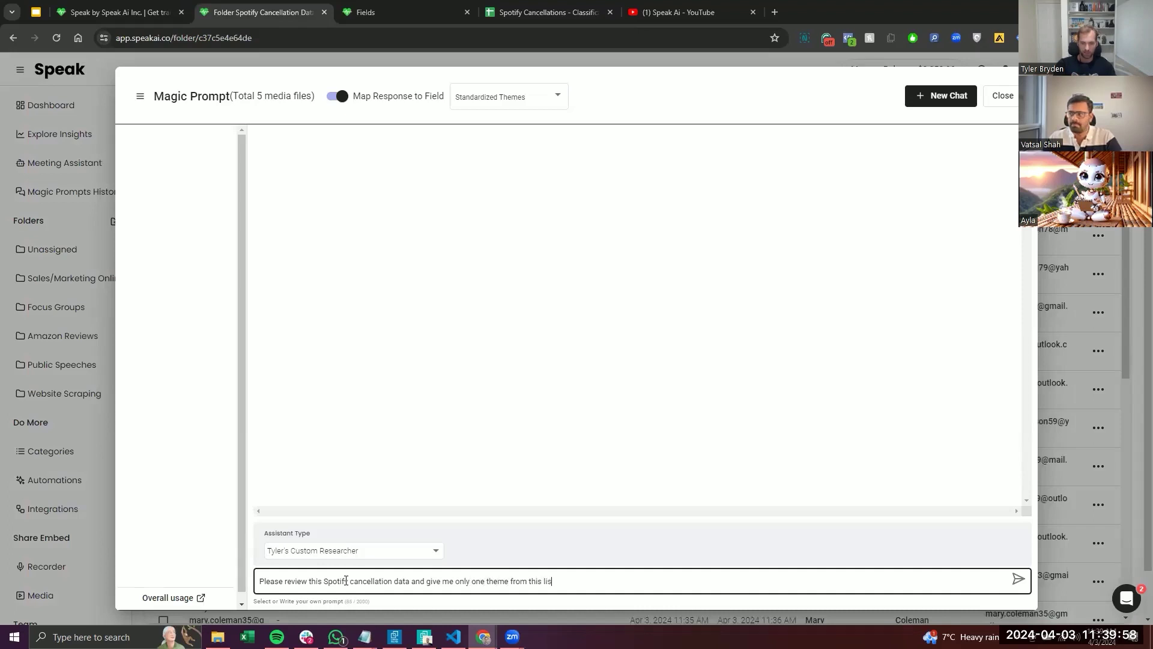
type("t:")
key("shift+Return")
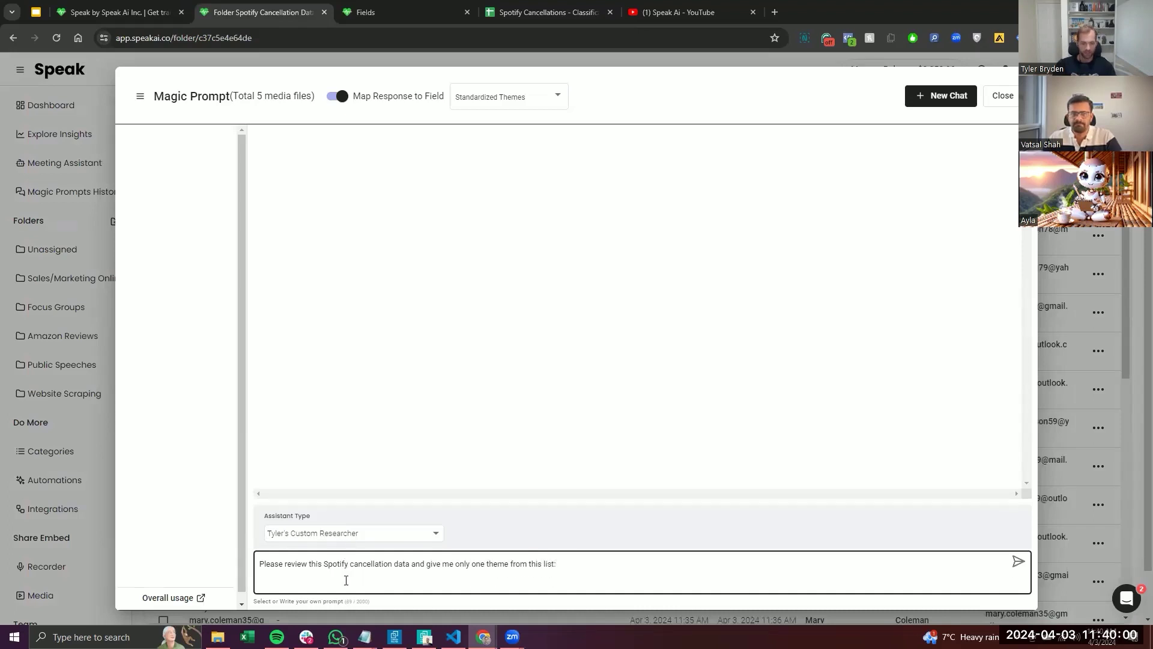
List User Experience, Complexity and Visual Appeal, add "Only provide the theme back and nothing else in your response.", and send the prompt
type("User ")
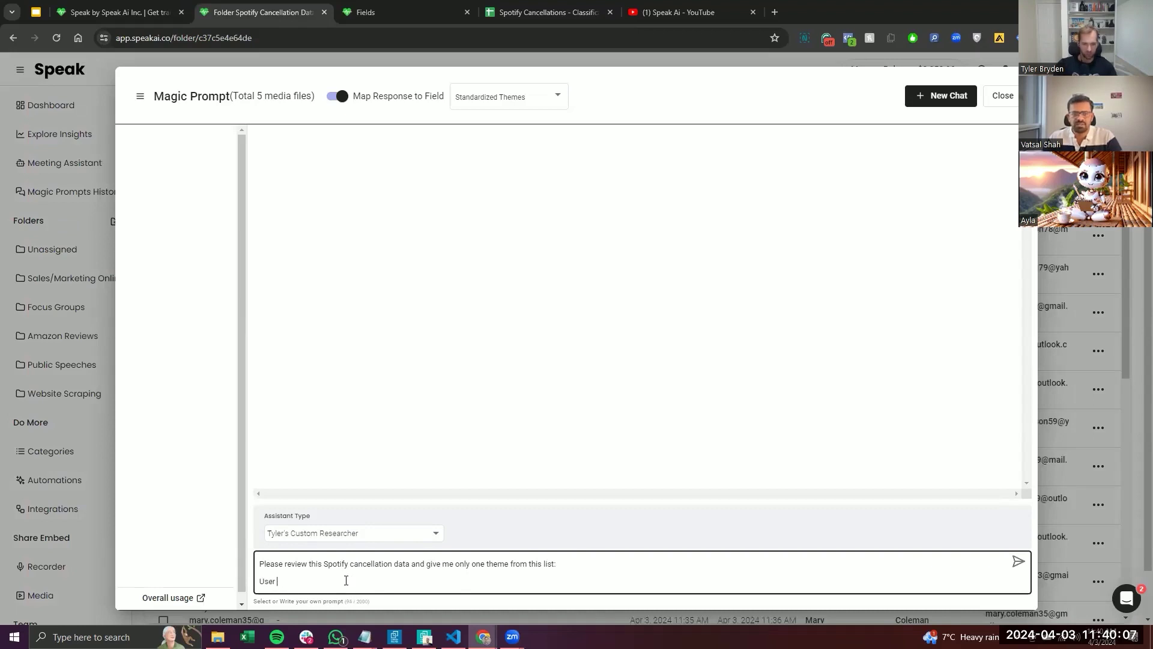
type("Experience")
key("shift+Return")
type("Complexity")
key("shift+Return")
type("Visual Appeal")
key("shift+Return")
key("shift+Return")
type("Only provide the theme ")
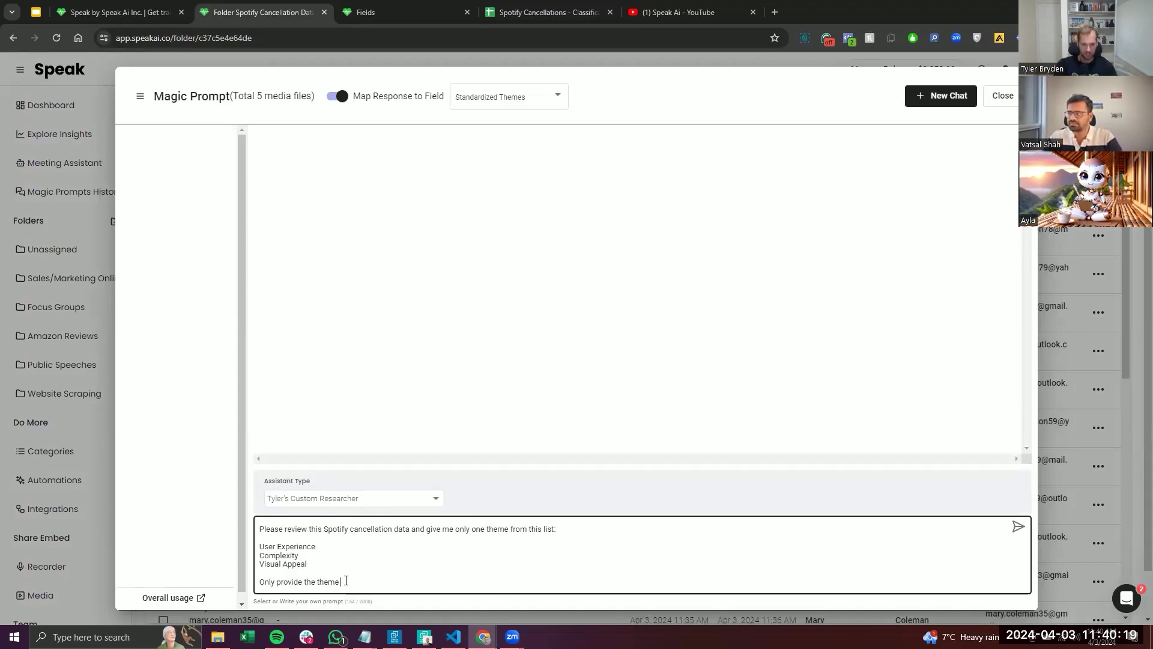
type("back and nothing else in your response.")
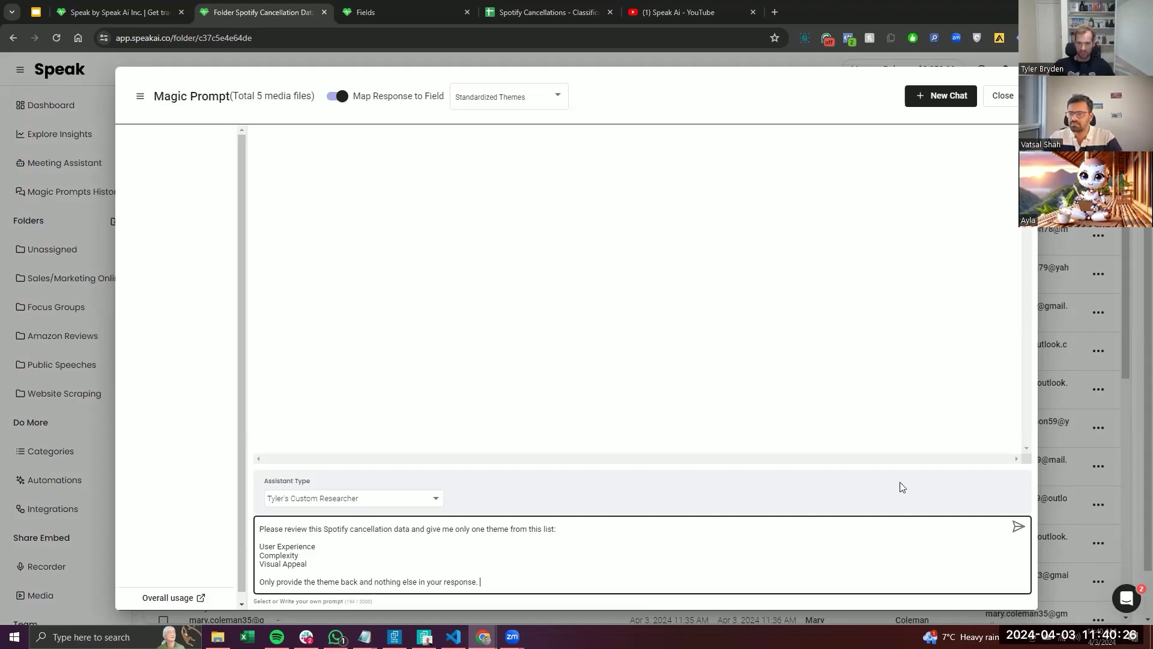
left_click(1019, 528)
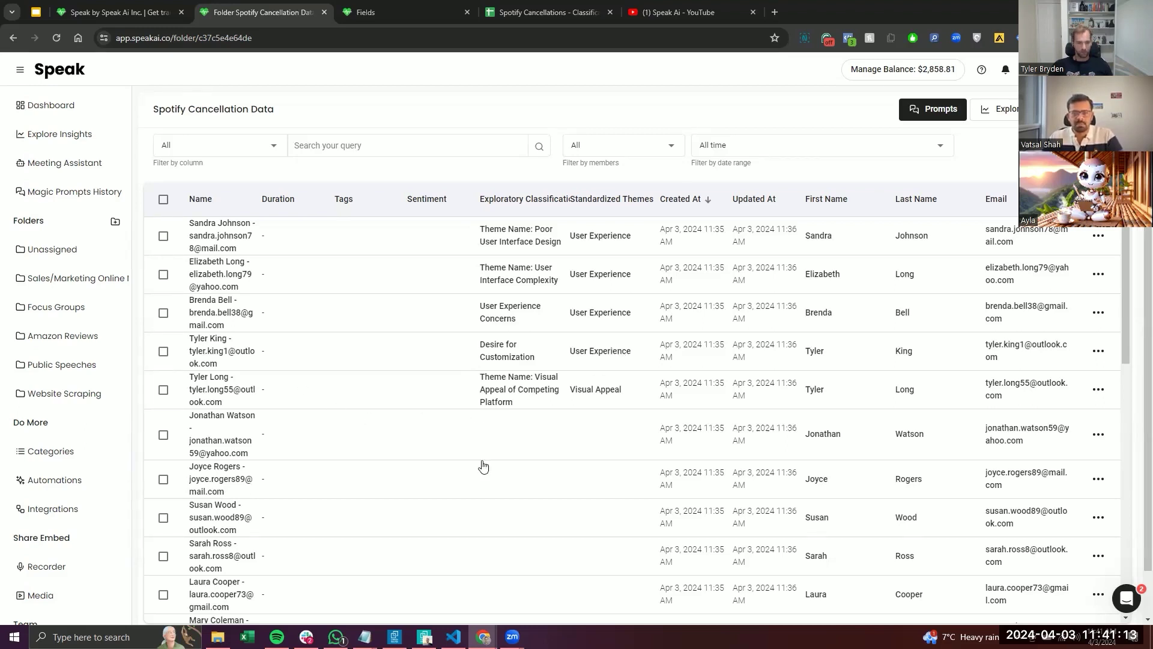
Look over the Standardized Themes column in the folder's file table, and switch to the What's New In Speak - March 2024 presentation in Google Slides
scroll(636, 522, "down", 10)
scroll(639, 512, "up", 10)
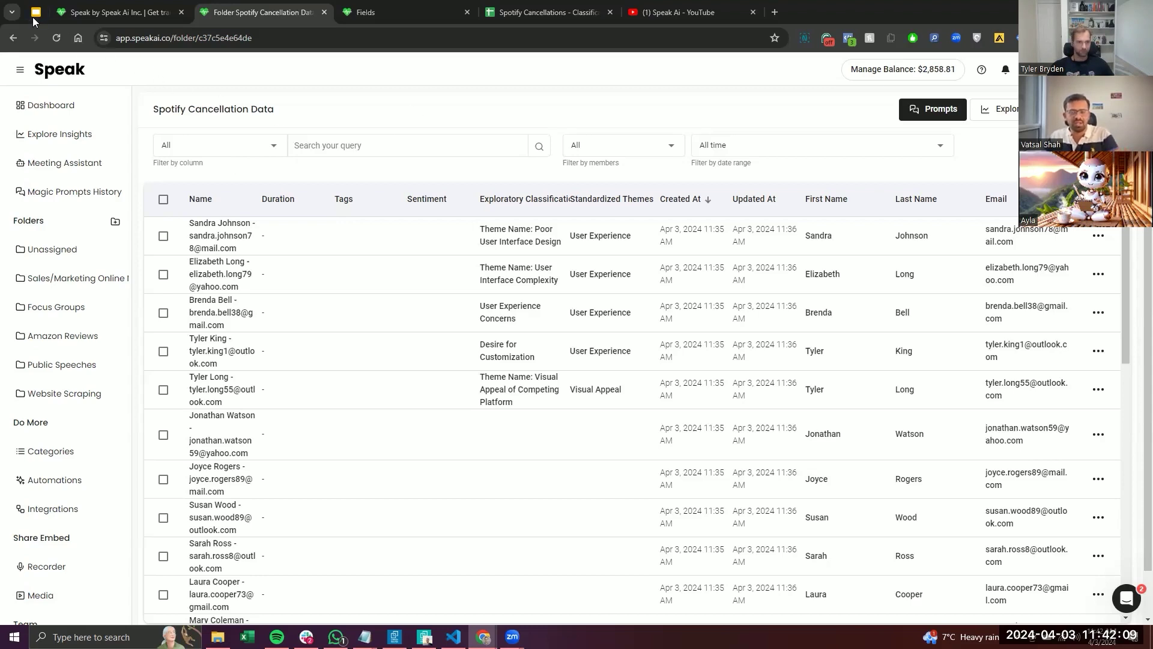
mouse_move(34, 18)
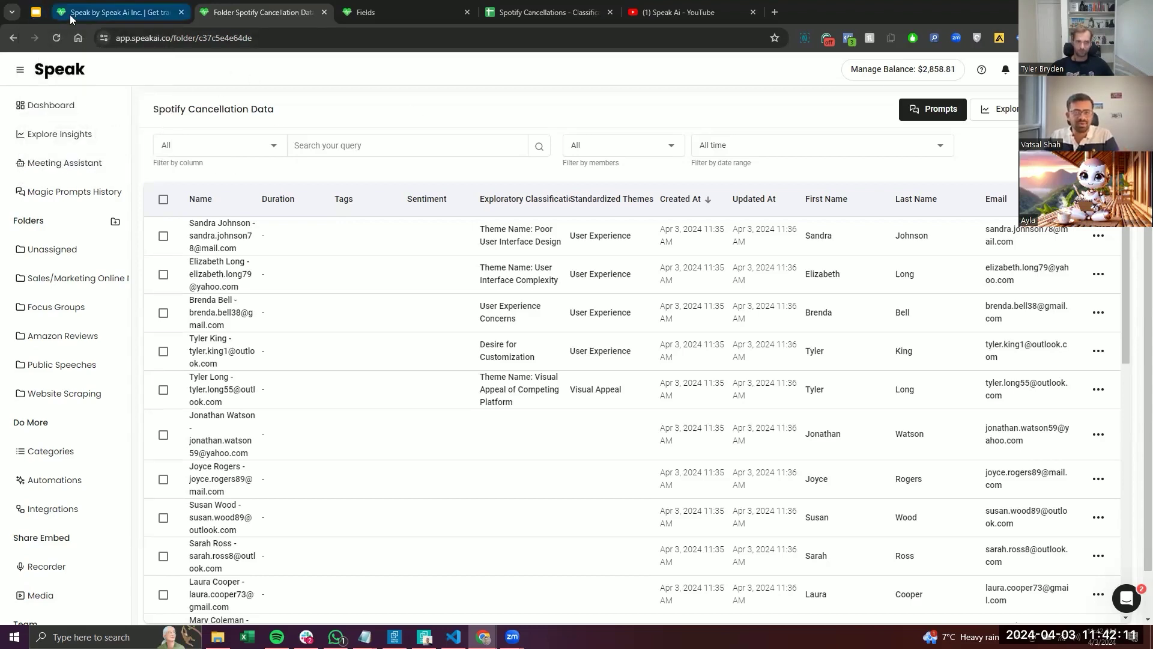
left_click(35, 17)
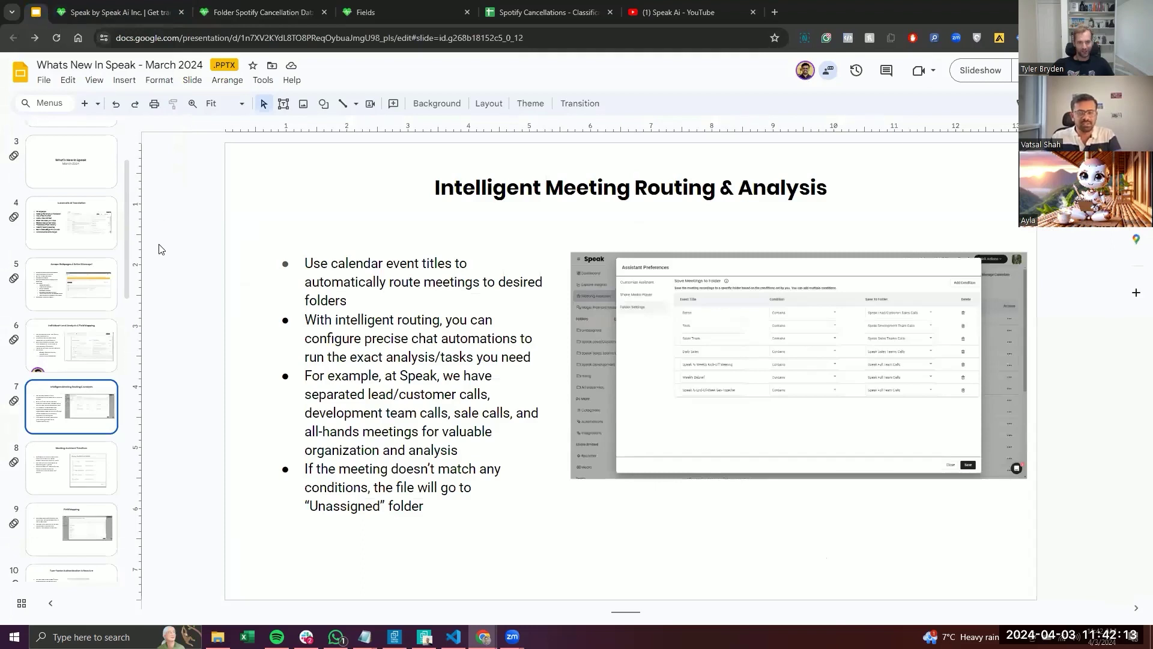
left_click(93, 360)
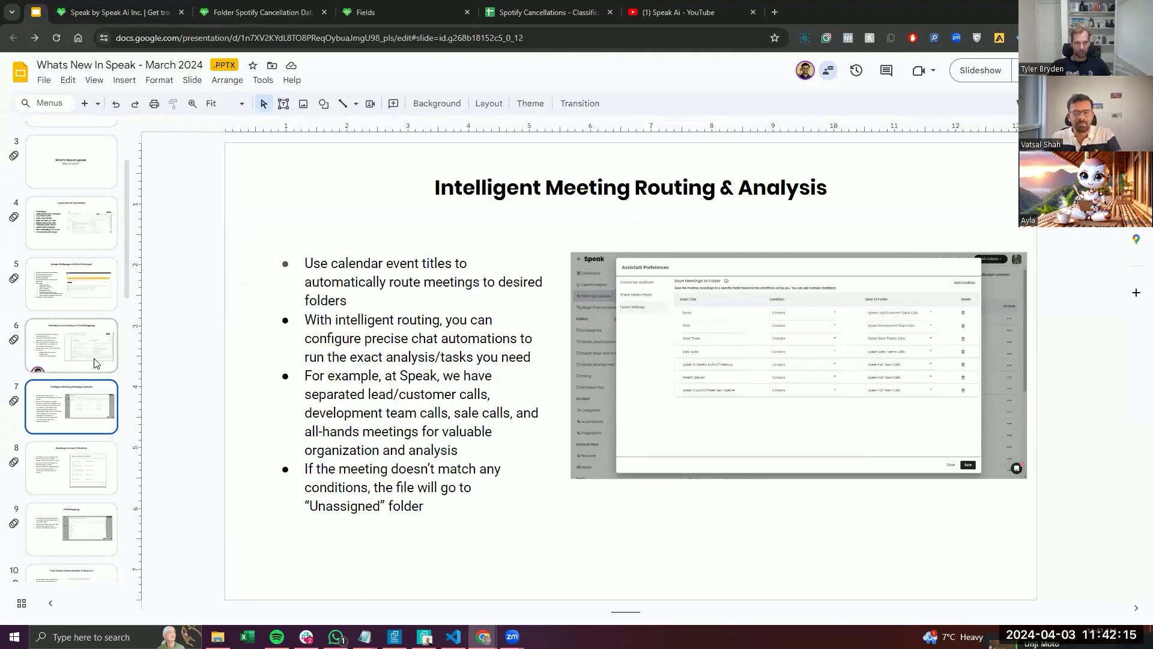
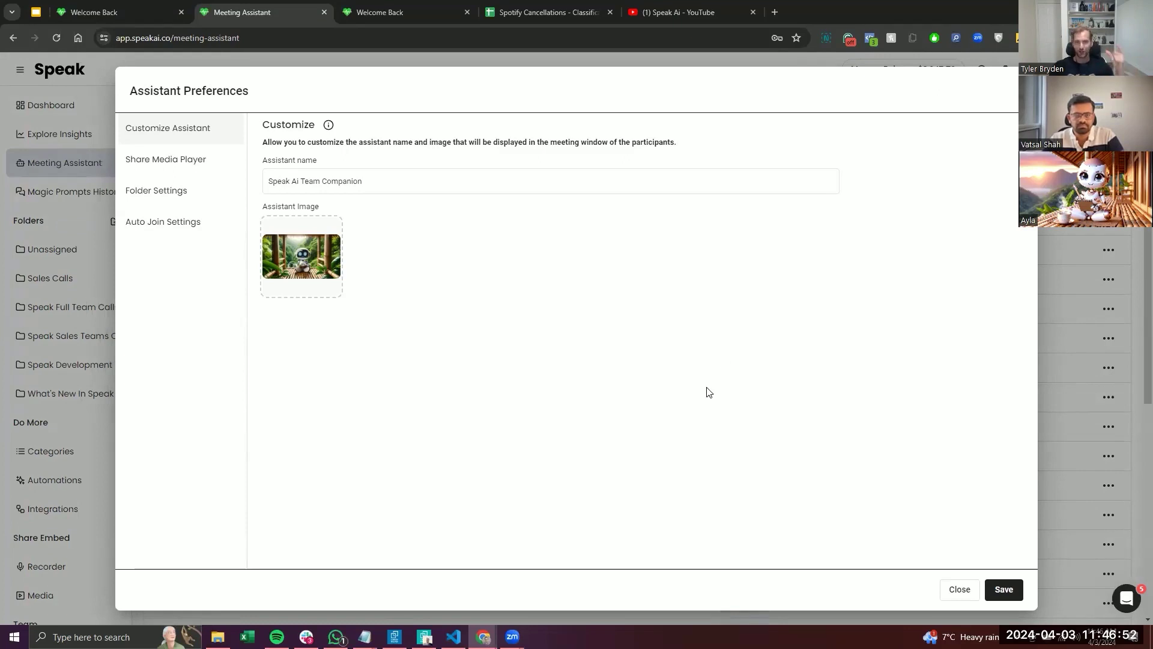
Look at the meeting assistant's media player sharing preferences and its folder settings
left_click(222, 167)
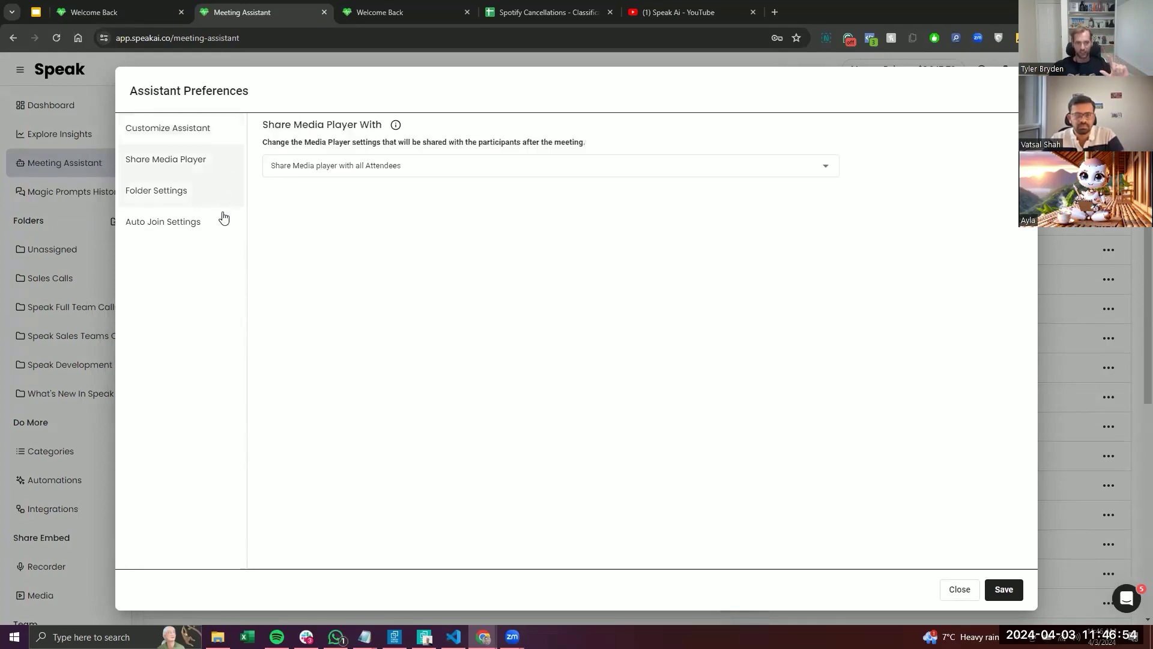
left_click(209, 199)
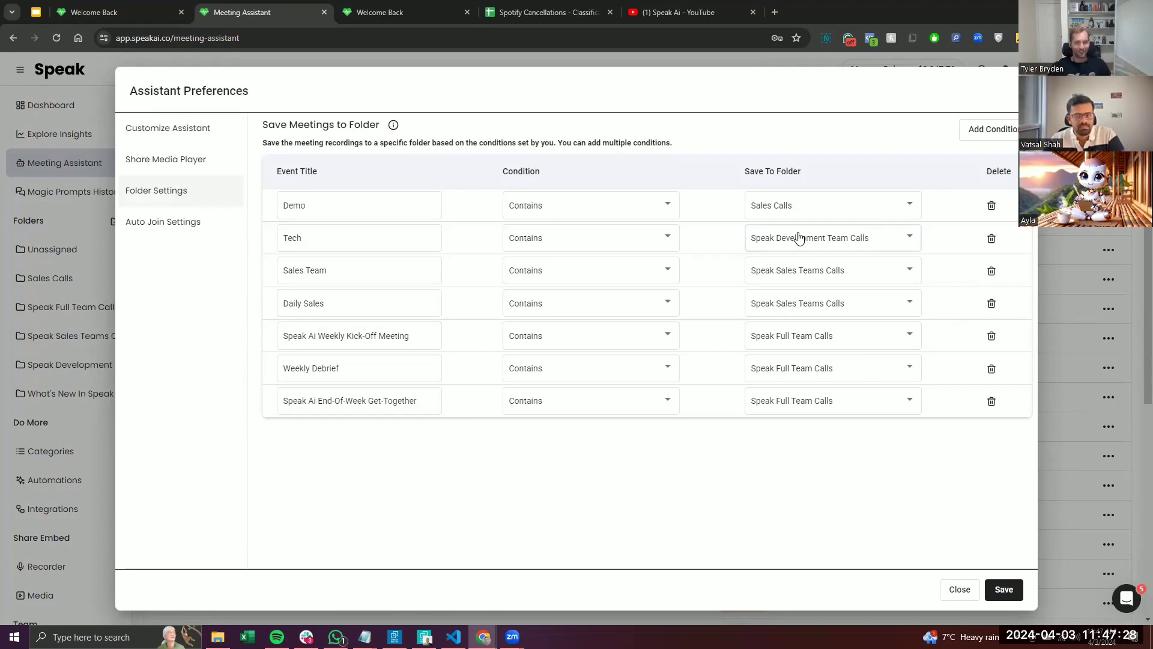
Try adding a folder condition that saves meetings whose title contains "test event" to Unassigned, and close the preferences without saving
left_click(974, 137)
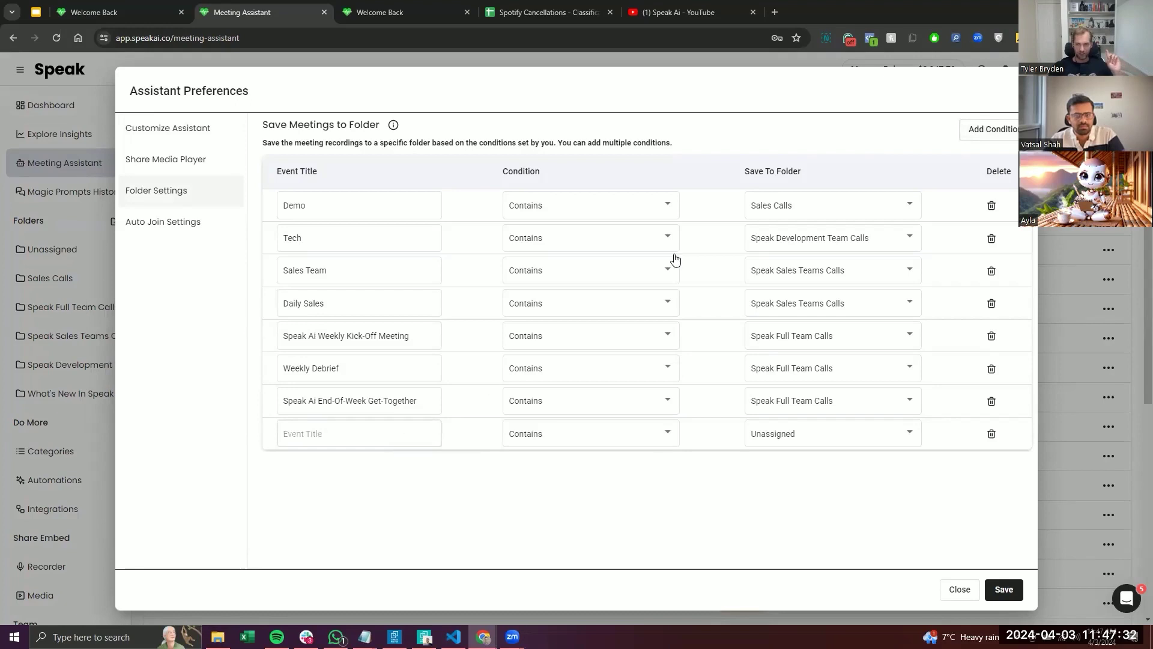
left_click(367, 444)
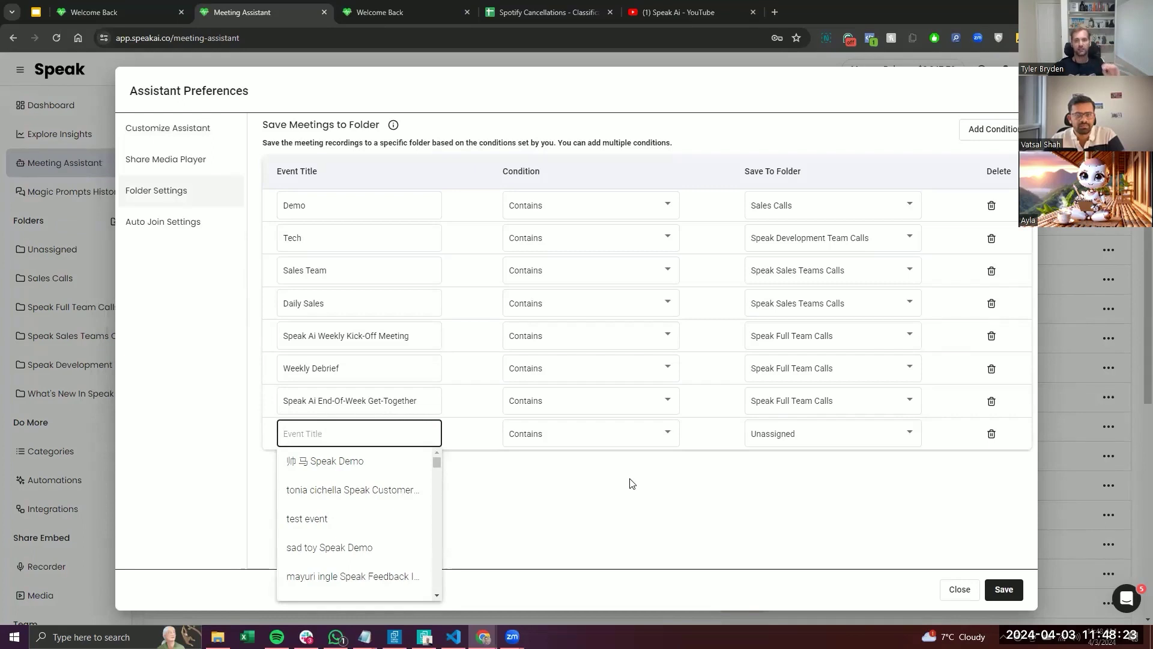
left_click(375, 511)
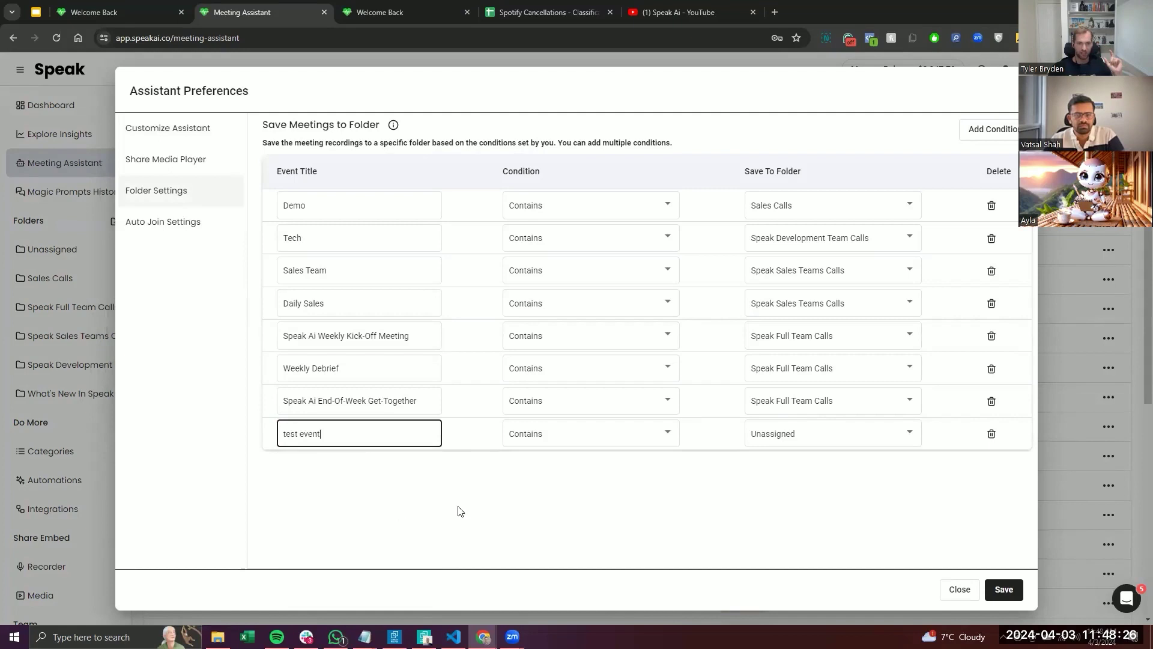
left_click(607, 445)
left_click(621, 502)
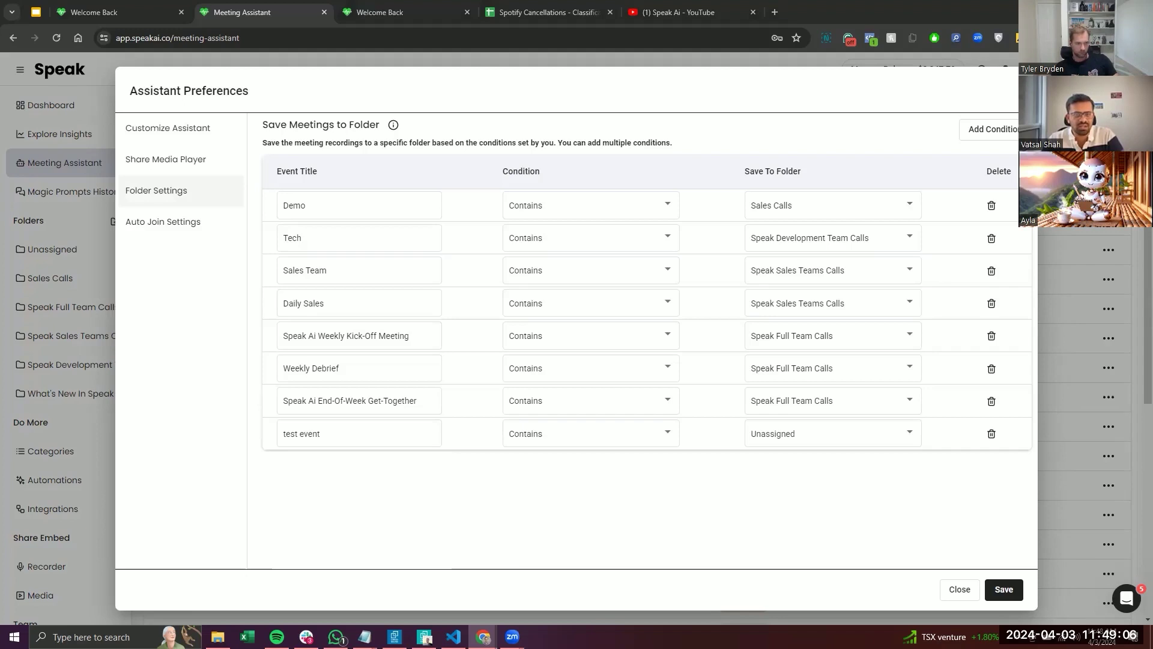
left_click(959, 589)
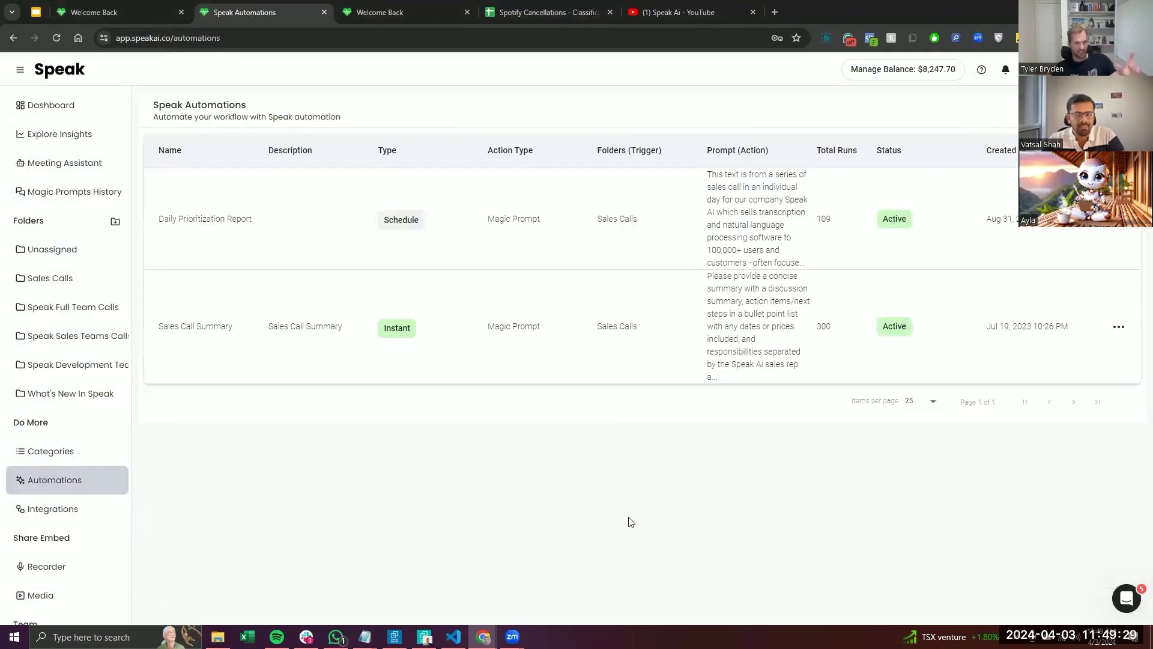
Open the Sales Call Summary automation, examine its trigger folder, assistant type and prompt, and close it without changes
left_click(1118, 327)
left_click(1084, 380)
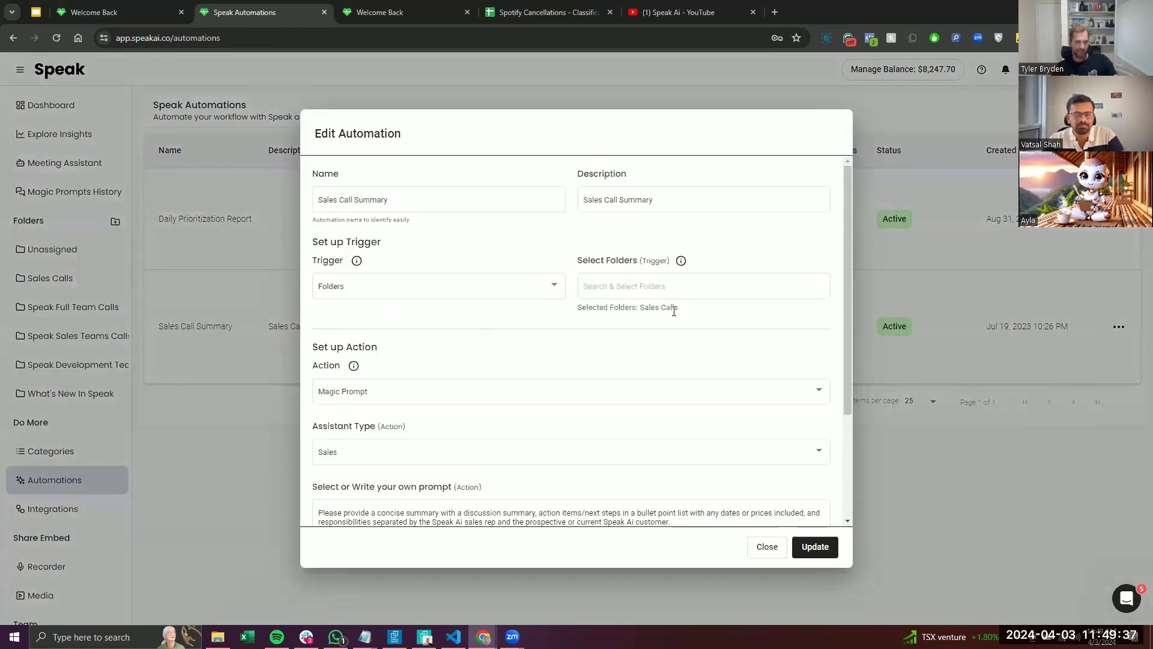
left_click_drag(641, 308, 715, 329)
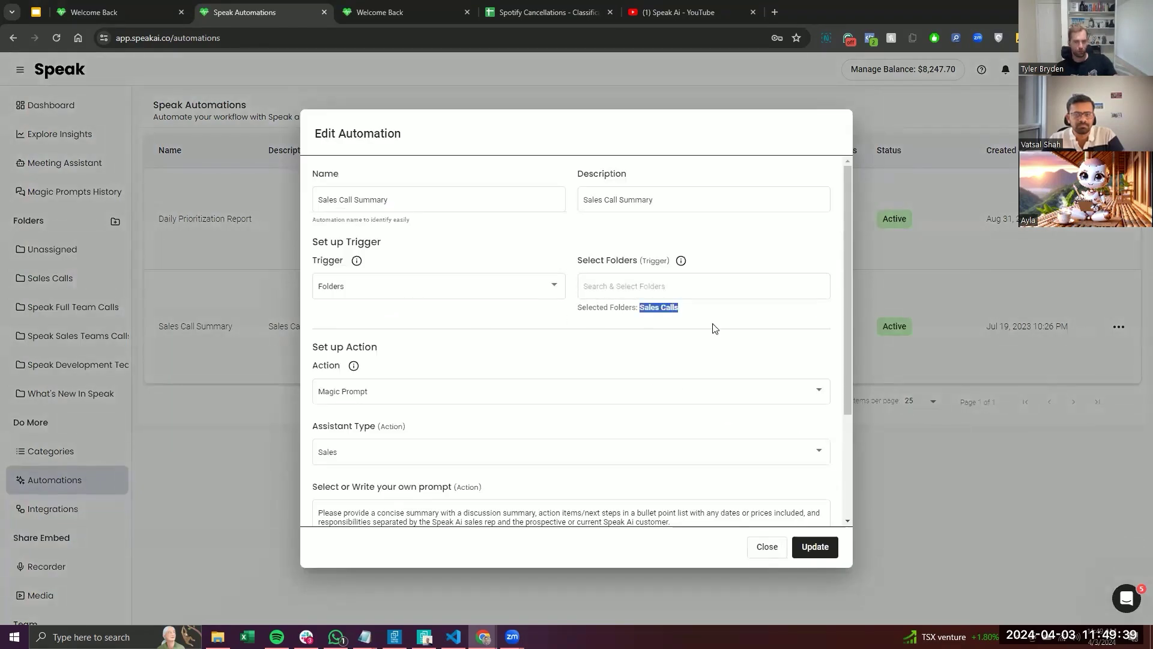
scroll(690, 481, "down", 1)
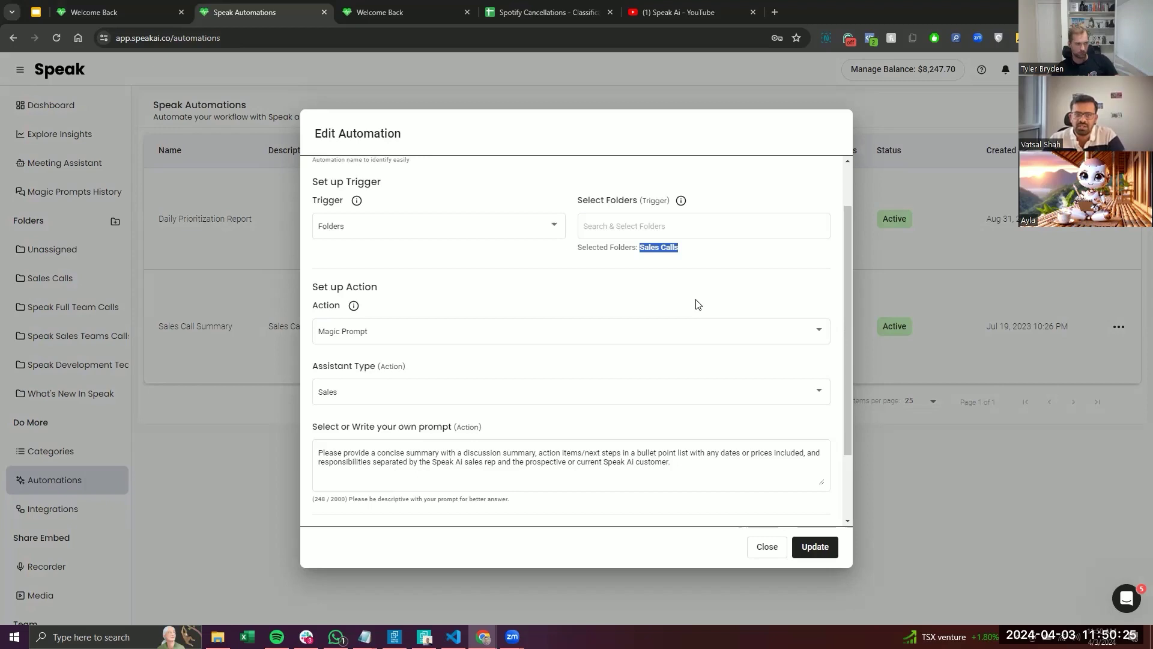
left_click(695, 300)
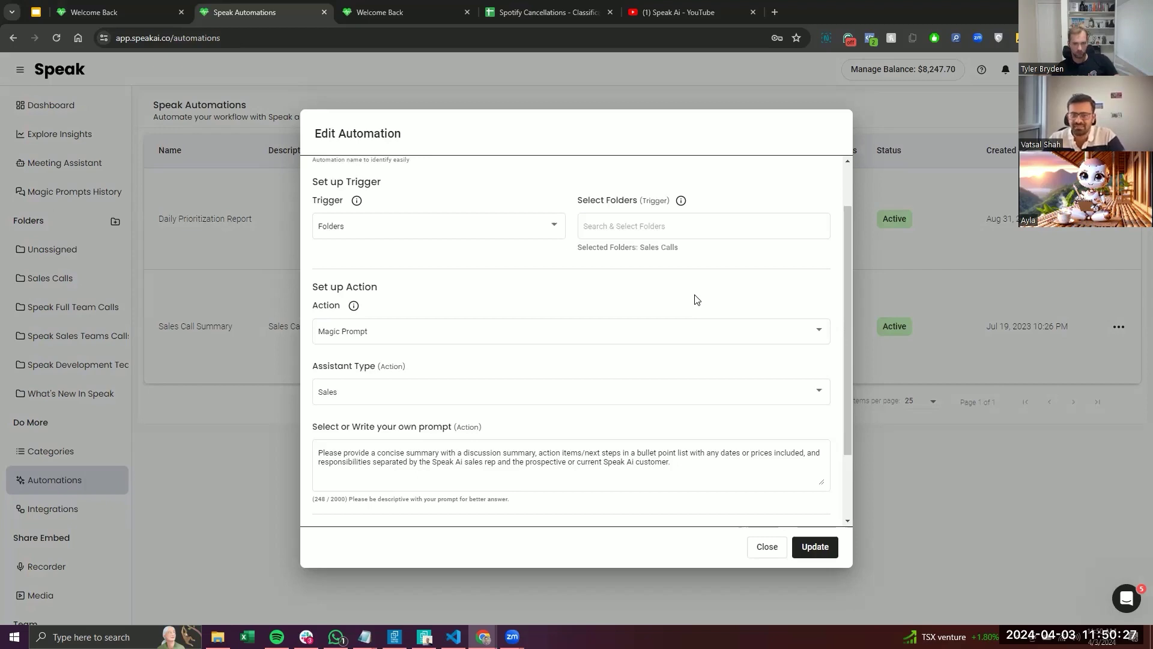
left_click(763, 551)
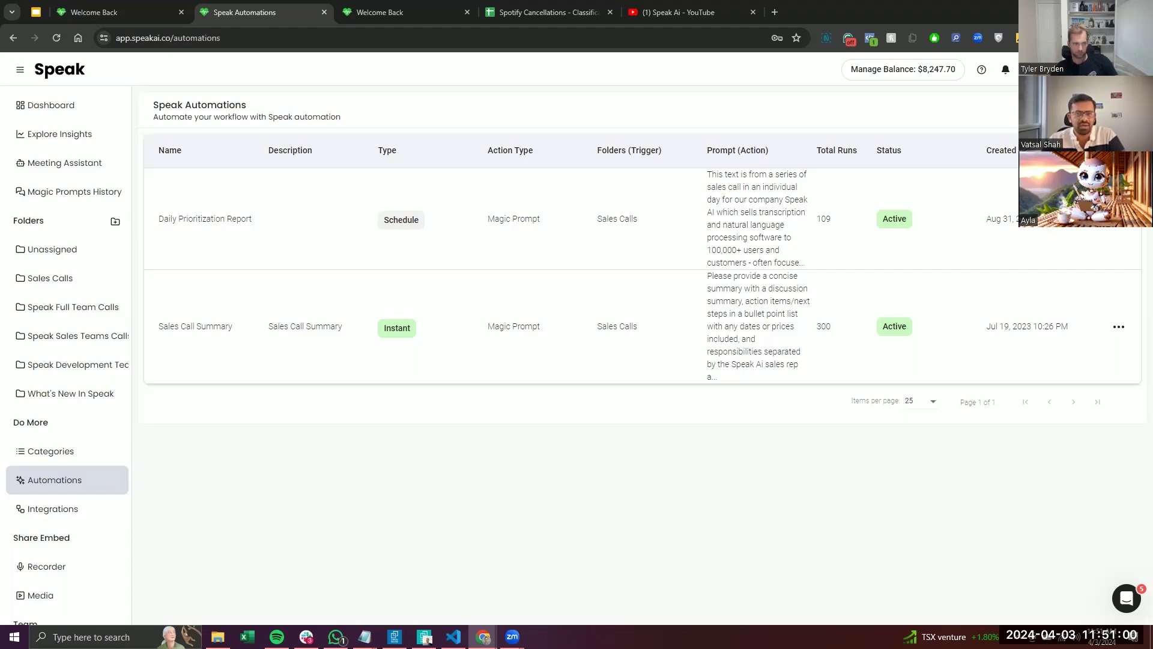
Start a new automation named "Daily Sales" with the Sales Calls folder as its trigger
left_click(1075, 106)
left_click(445, 193)
type("Daily S")
type("ales")
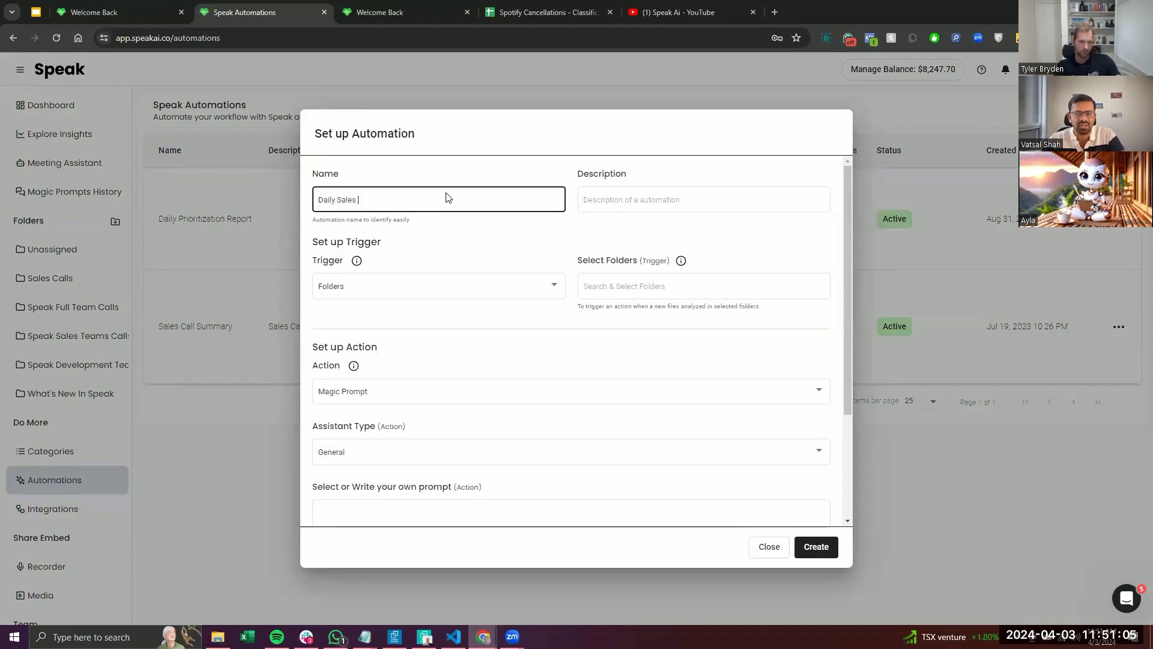
left_click(621, 285)
scroll(723, 396, "up", 2)
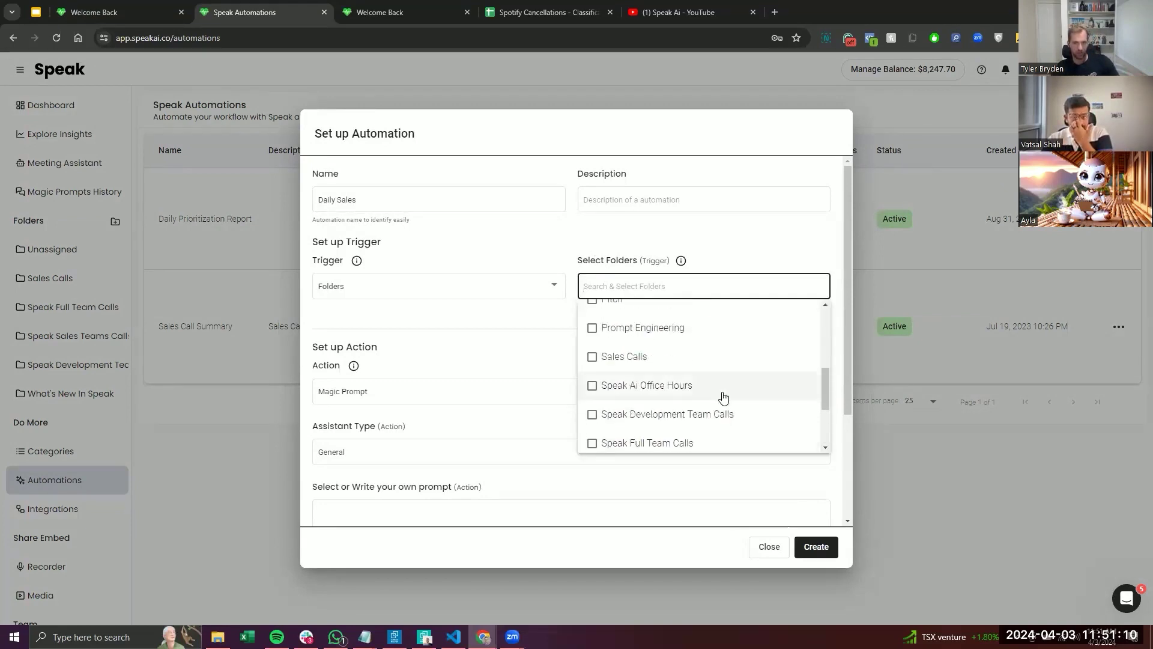
left_click(592, 357)
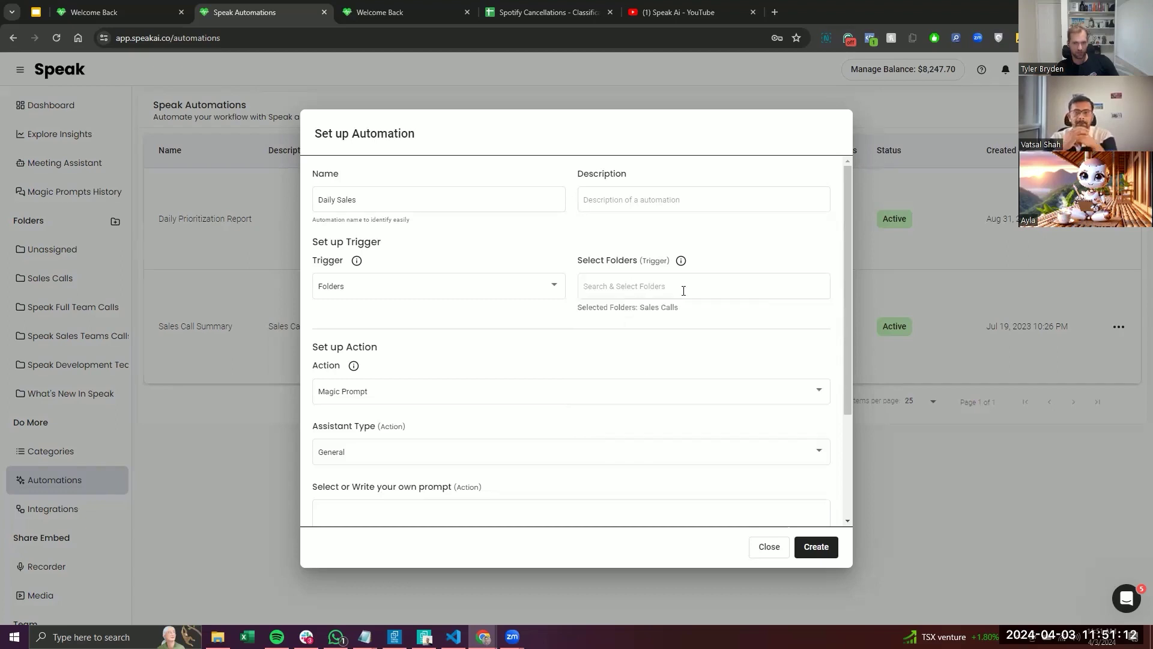
Keep Magic Prompt as the automation's action and set its assistant type to Sales
scroll(522, 354, "down", 2)
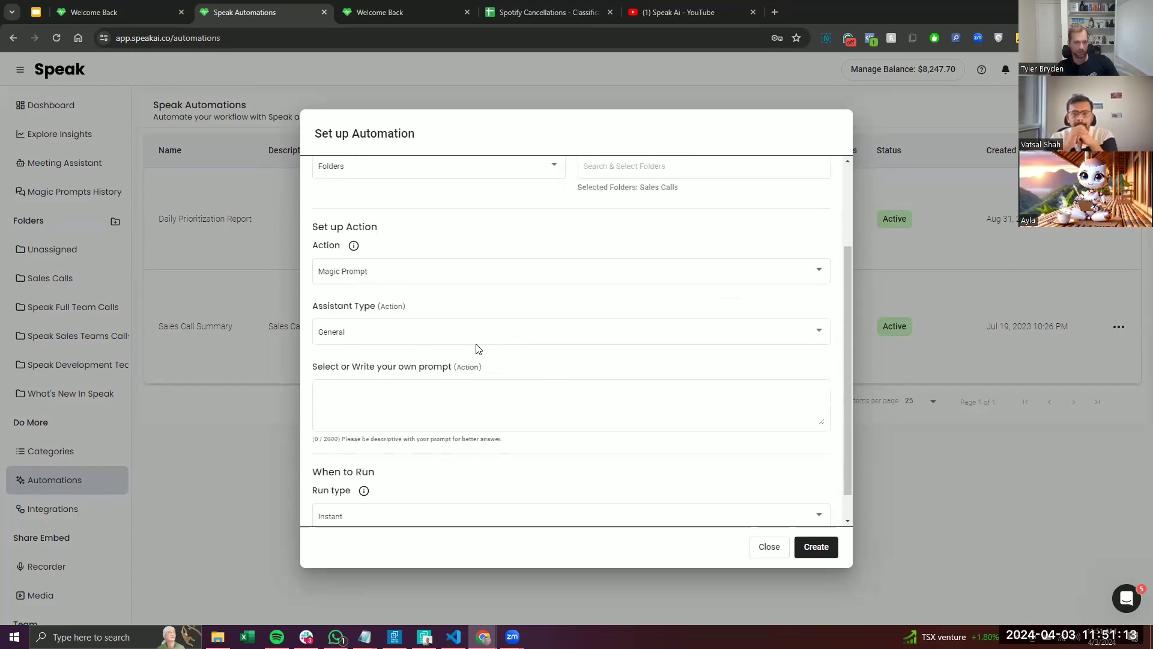
left_click(383, 274)
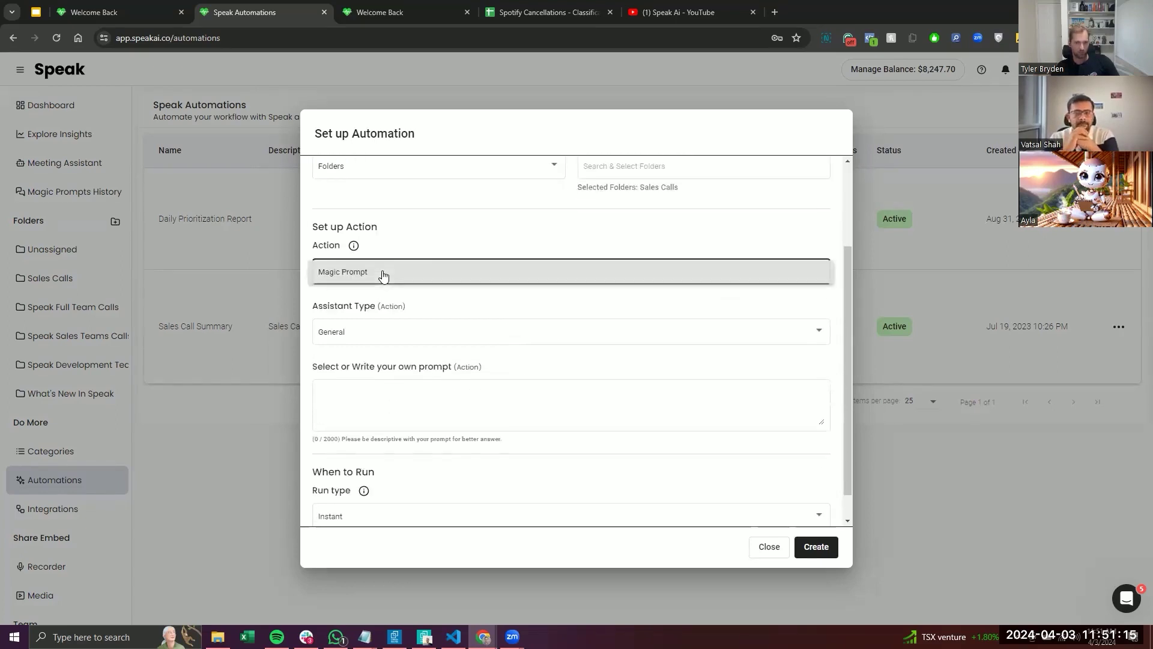
left_click(480, 347)
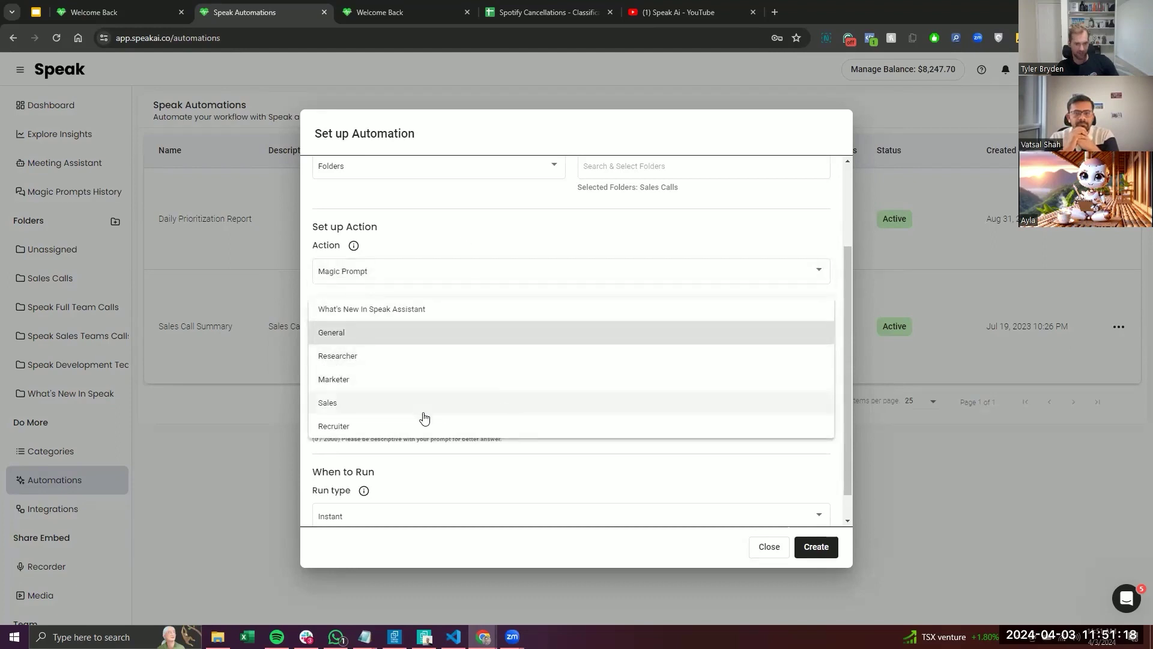
left_click(376, 402)
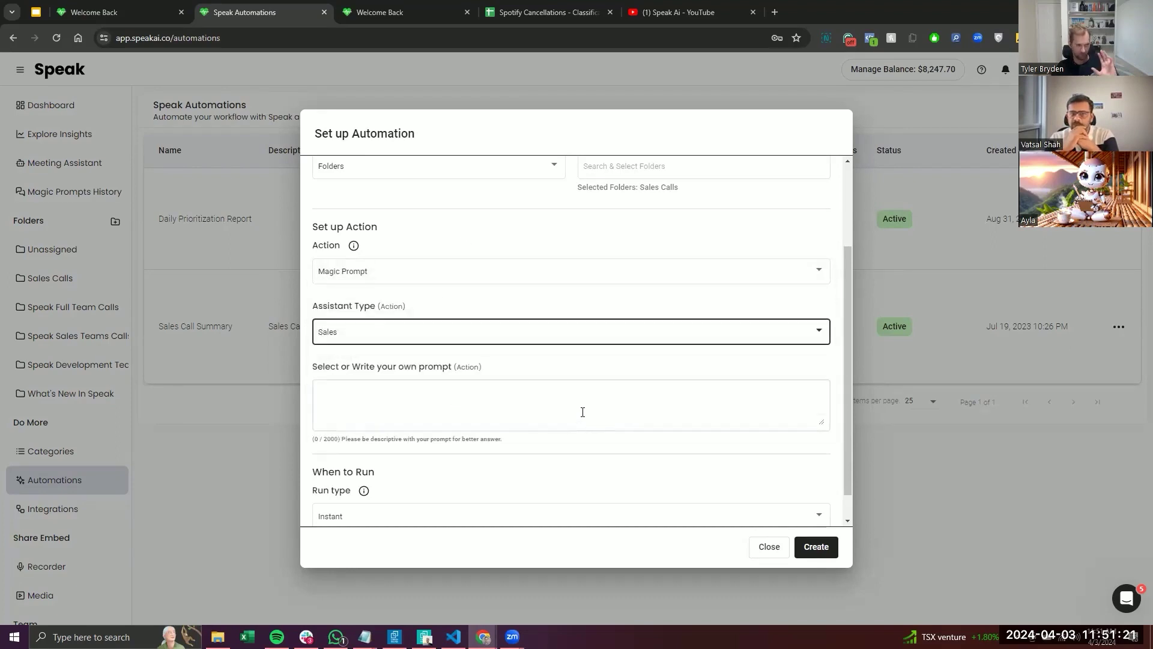
Enter the prompt "Please review the transcripts from our sales calls for the day and produce a daily summary report to help us grow the business."
scroll(581, 390, "down", 1)
left_click(544, 377)
type("Please review the transcripts from our sales calls for the day and produce a daily summary report to help us gro")
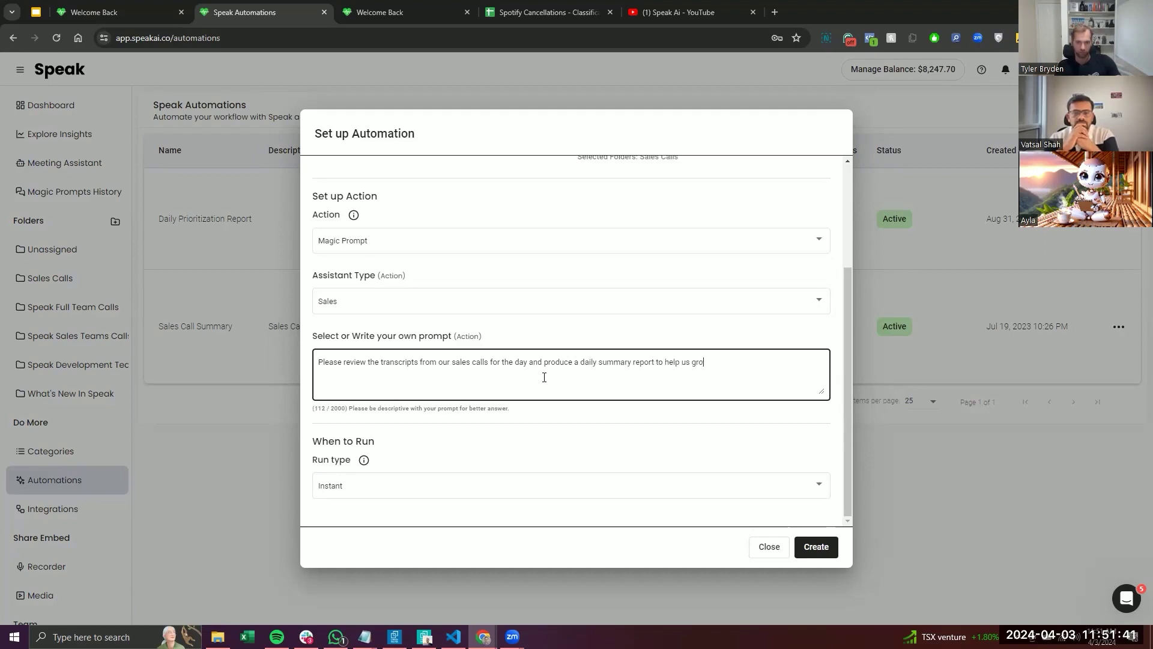
type("w thie business.")
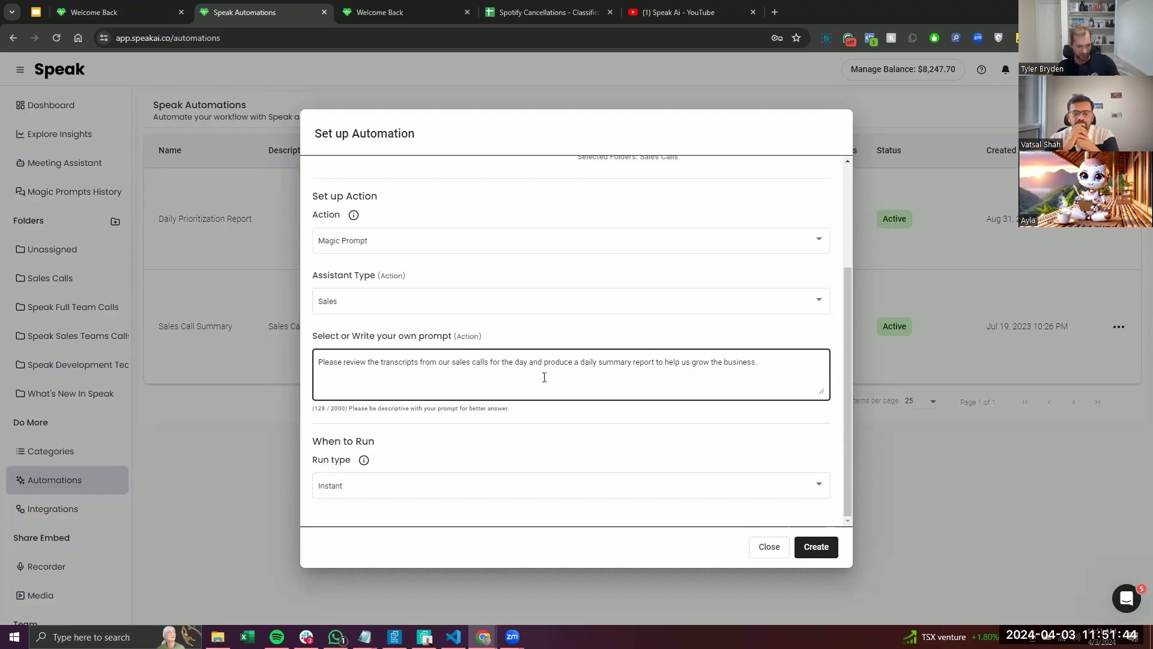
left_click(624, 428)
Set the automation's run type to Schedule and its time period to Today
left_click(657, 484)
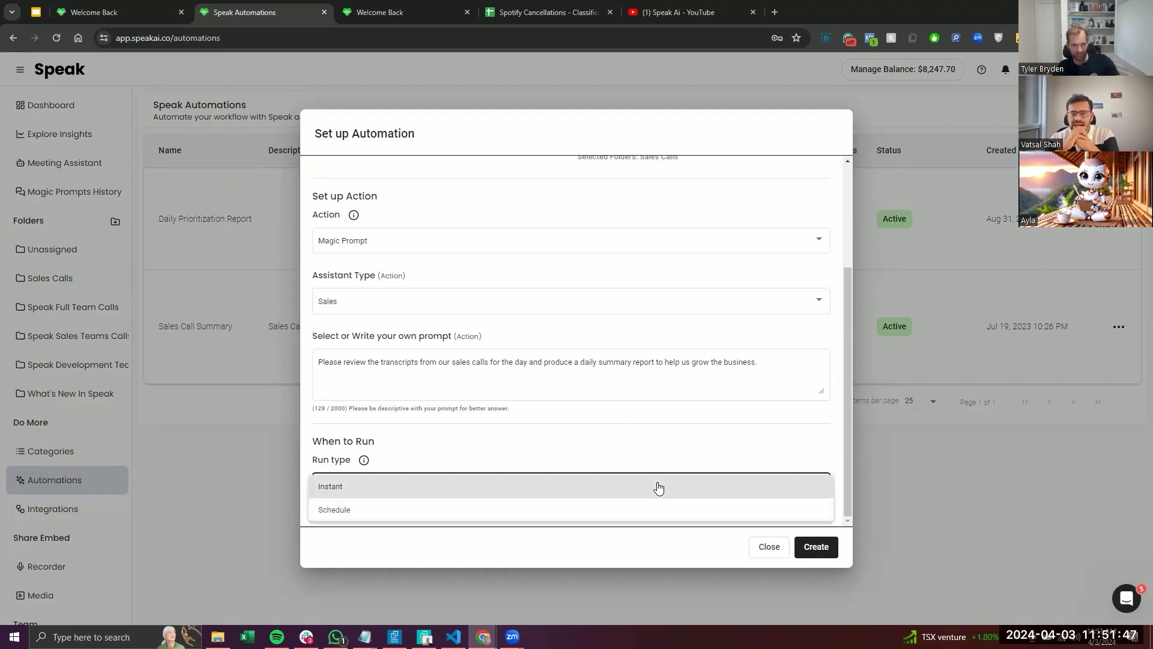
left_click(451, 515)
scroll(553, 458, "down", 1)
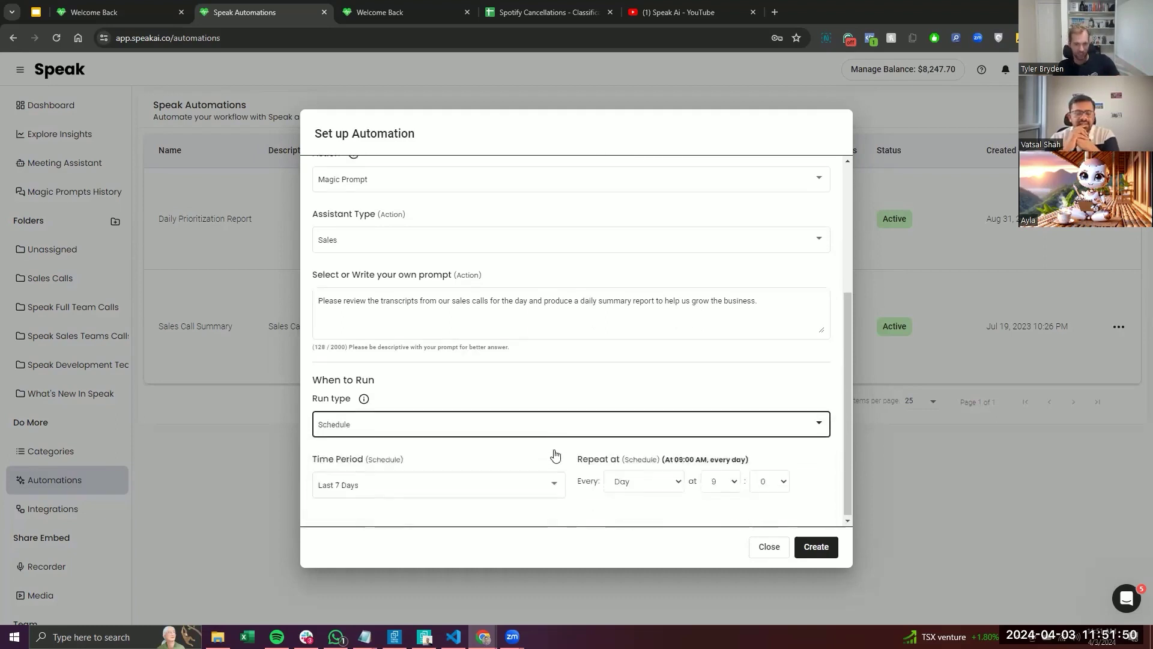
left_click(466, 487)
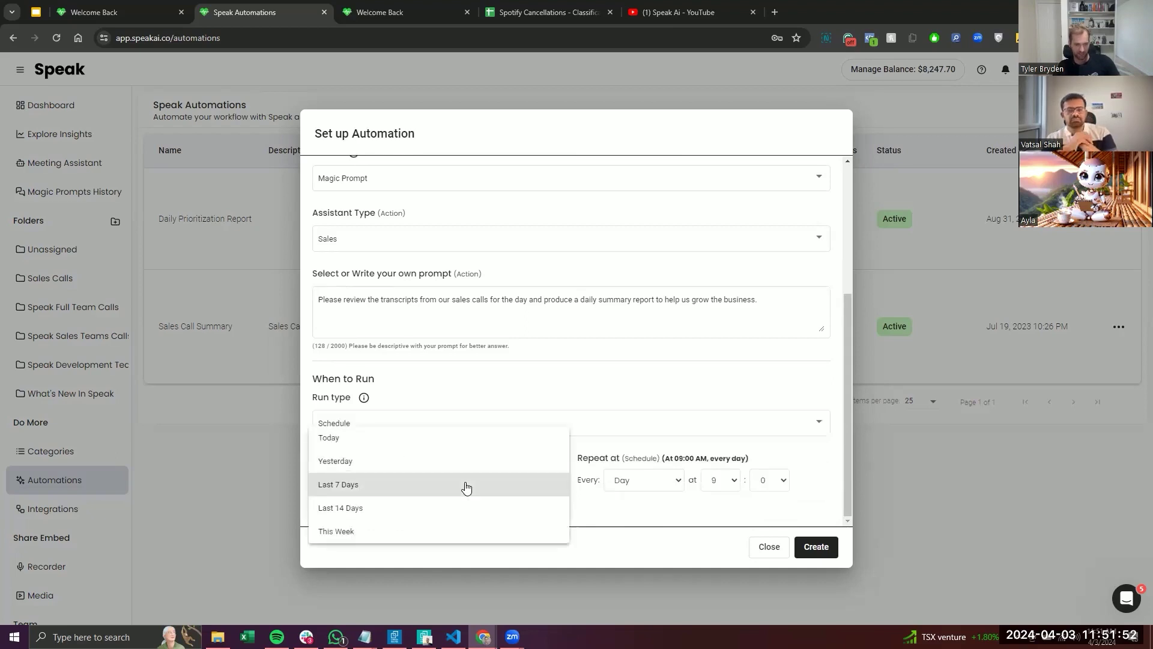
left_click(442, 451)
Set the daily schedule to repeat at 18:00 and create the automation
left_click(730, 479)
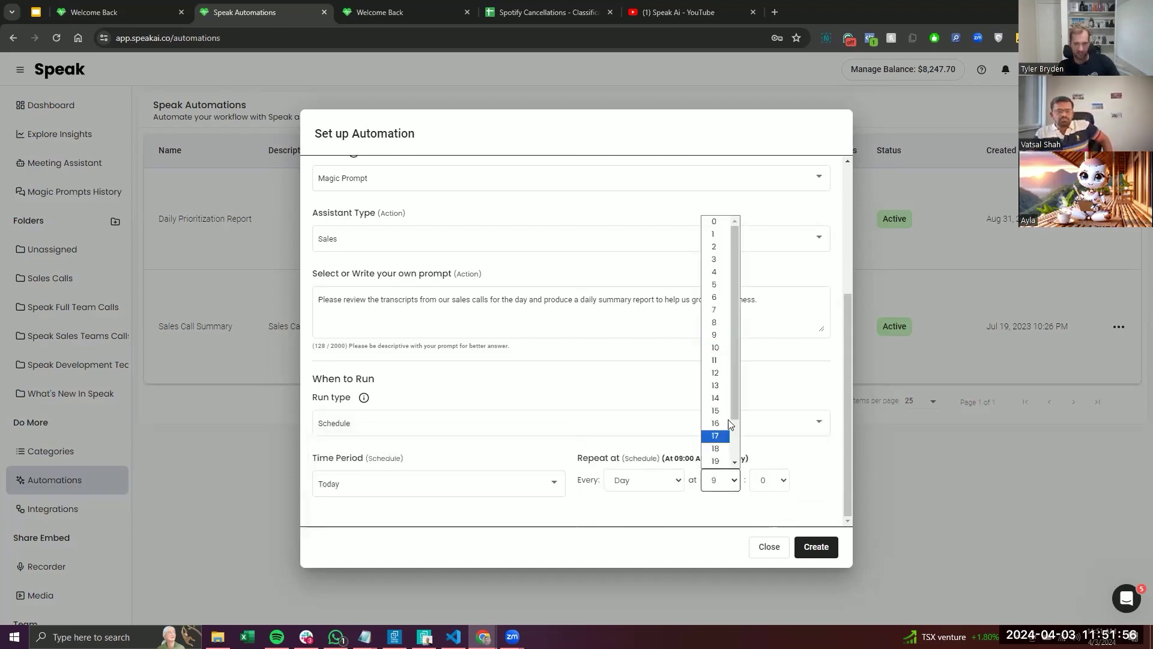
scroll(730, 424, "down", 1)
left_click(729, 414)
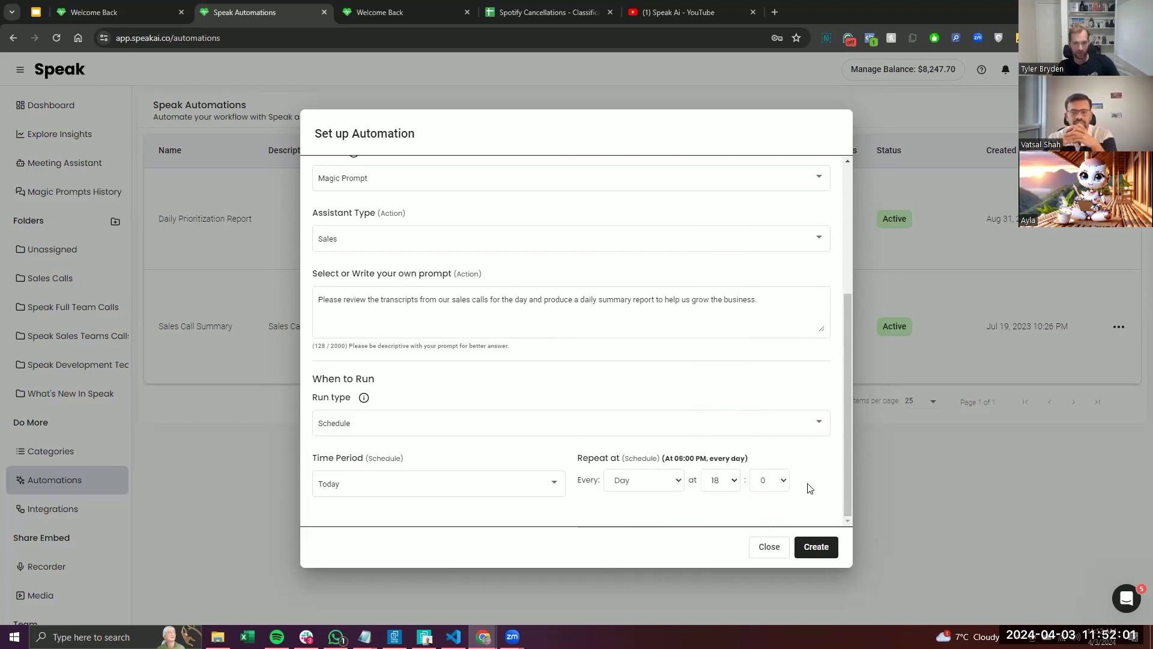
left_click(815, 546)
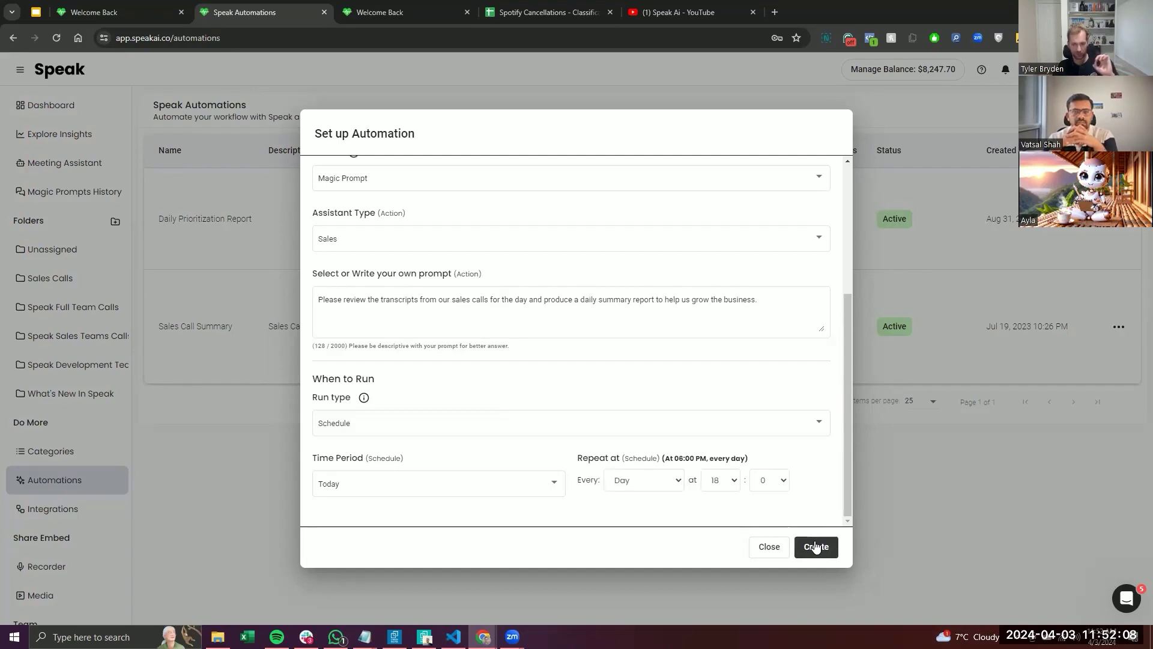
left_click(815, 547)
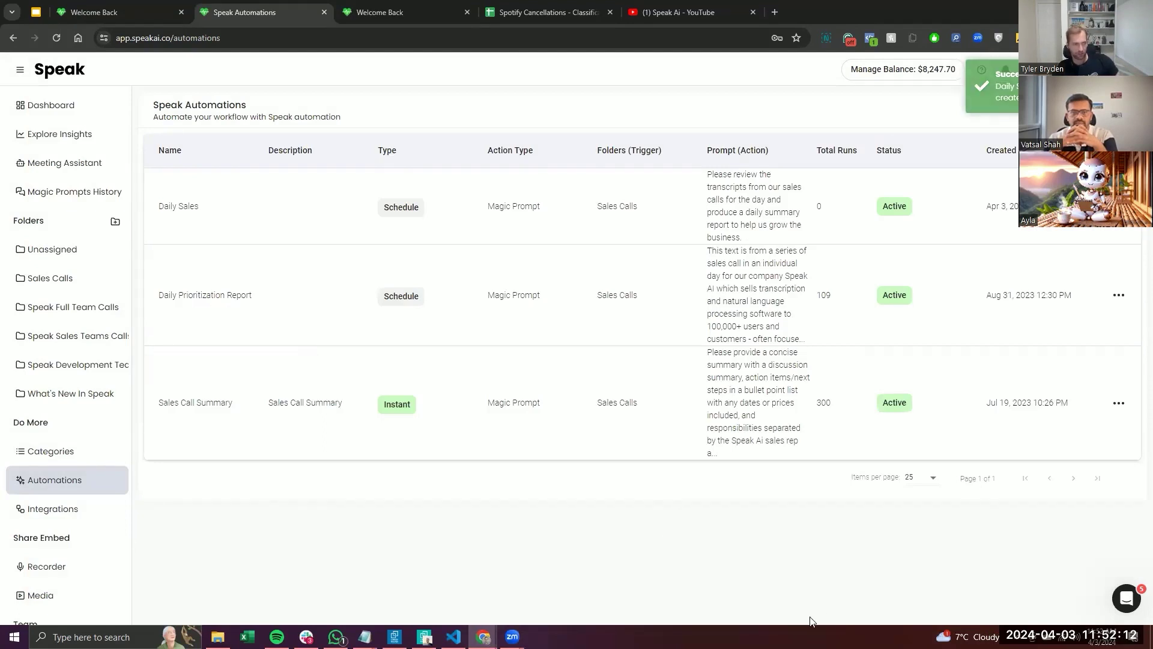
Switch to the What's New In Speak presentation in Google Slides, present the Meeting Assistant Timelines slide and exit the slideshow
left_click(35, 12)
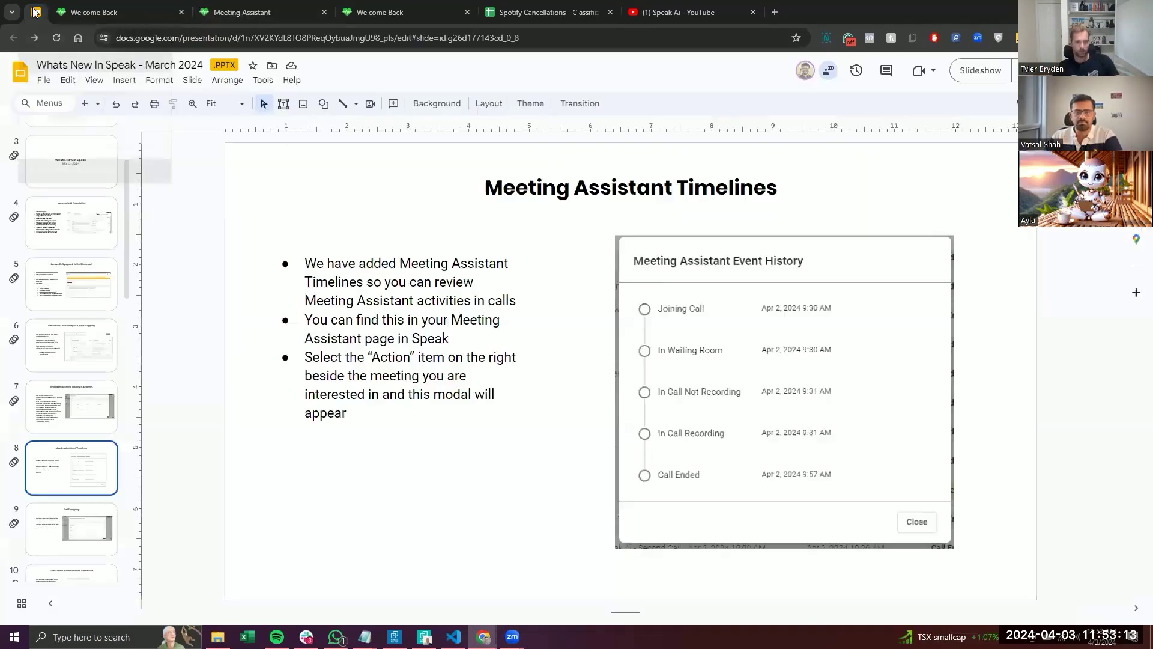
key("ctrl+F5")
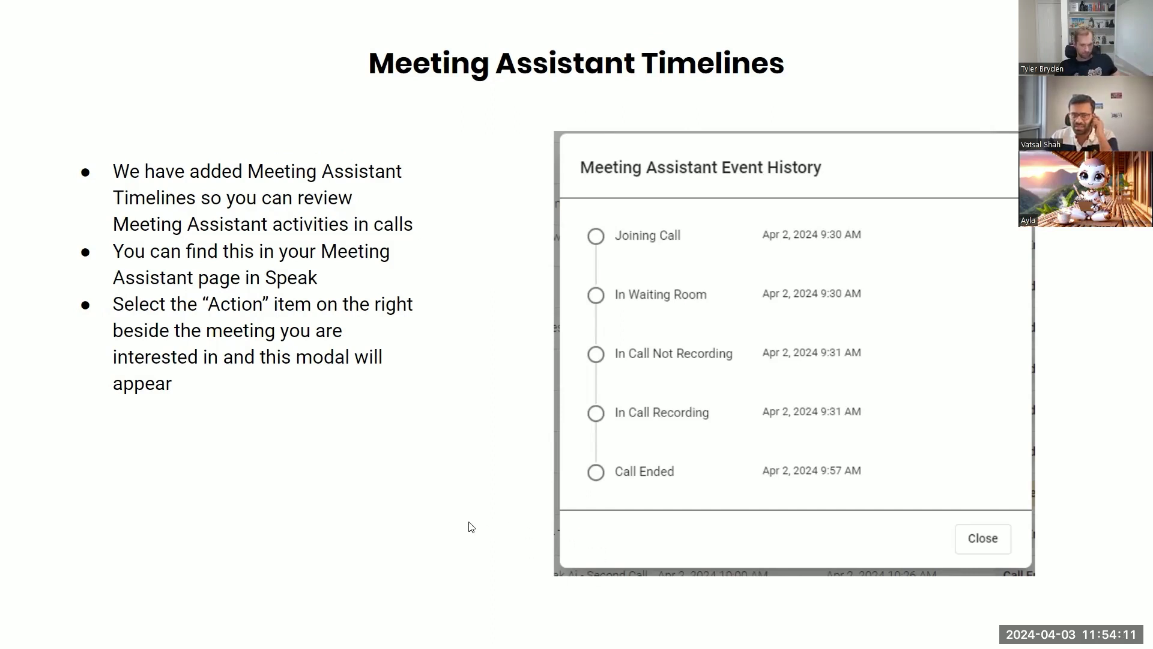
key("Escape")
Return to Speak's Meeting Assistant page, view the event history of the March 20, 2024 Zoom meeting and close it
left_click(259, 12)
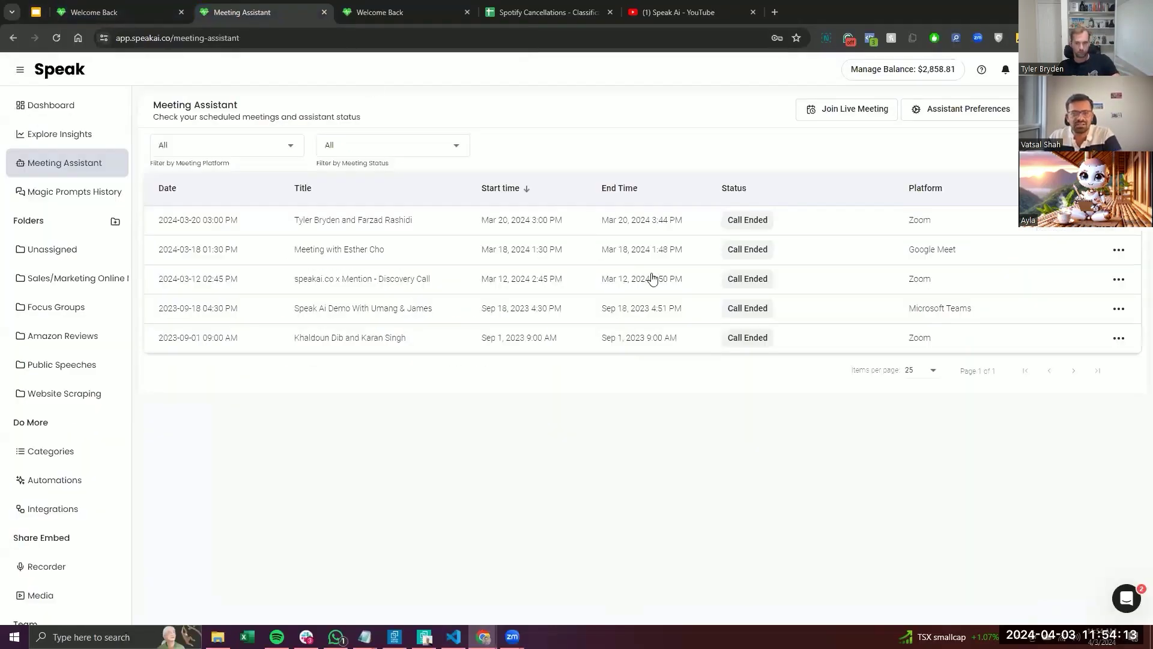
left_click(1120, 228)
left_click(1082, 272)
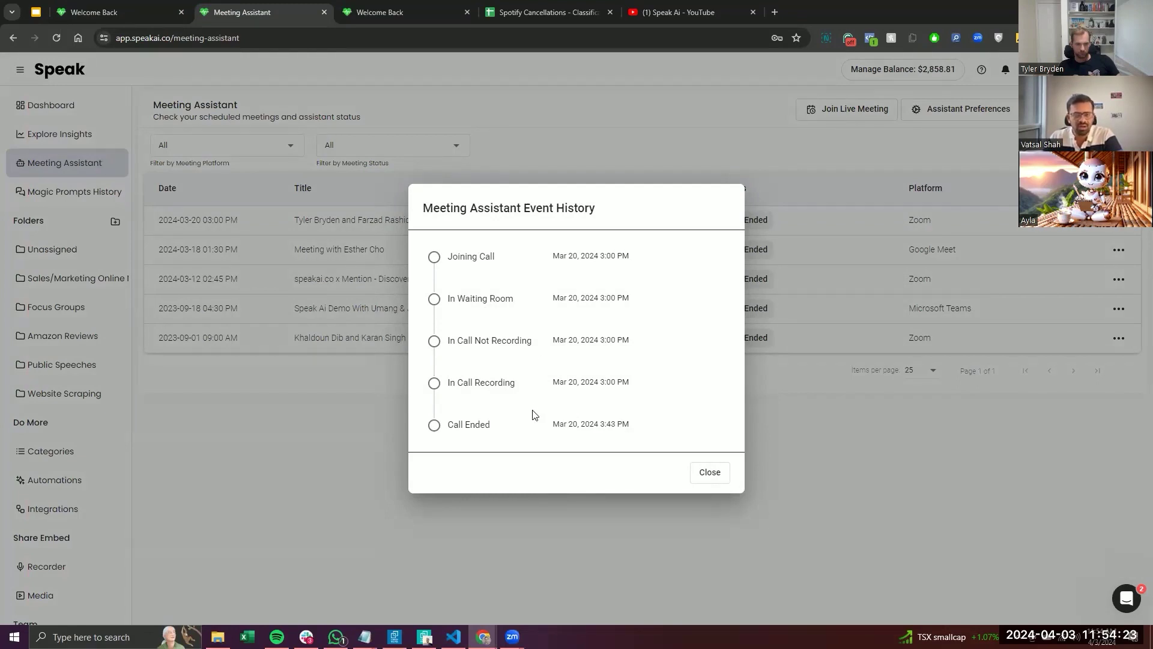
left_click(742, 487)
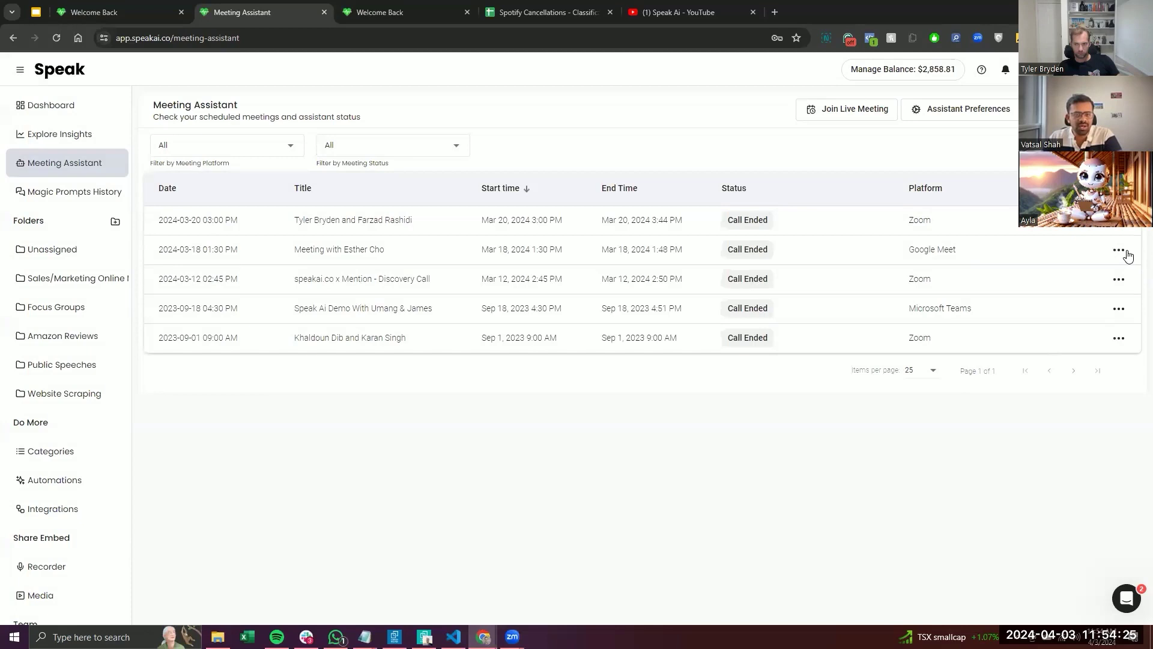
Examine the event history of the March 18, 2024 Google Meet call, highlighting the In Call Not Recording and In Call Recording stages
left_click(1118, 251)
left_click(1087, 301)
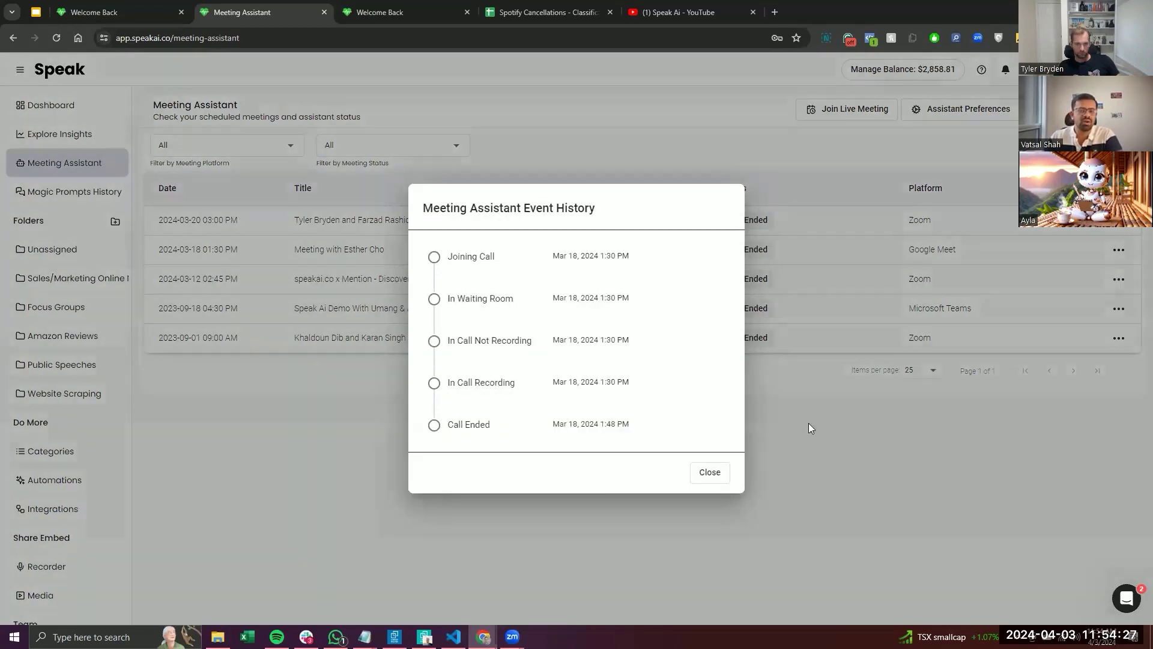
triple_click(544, 344)
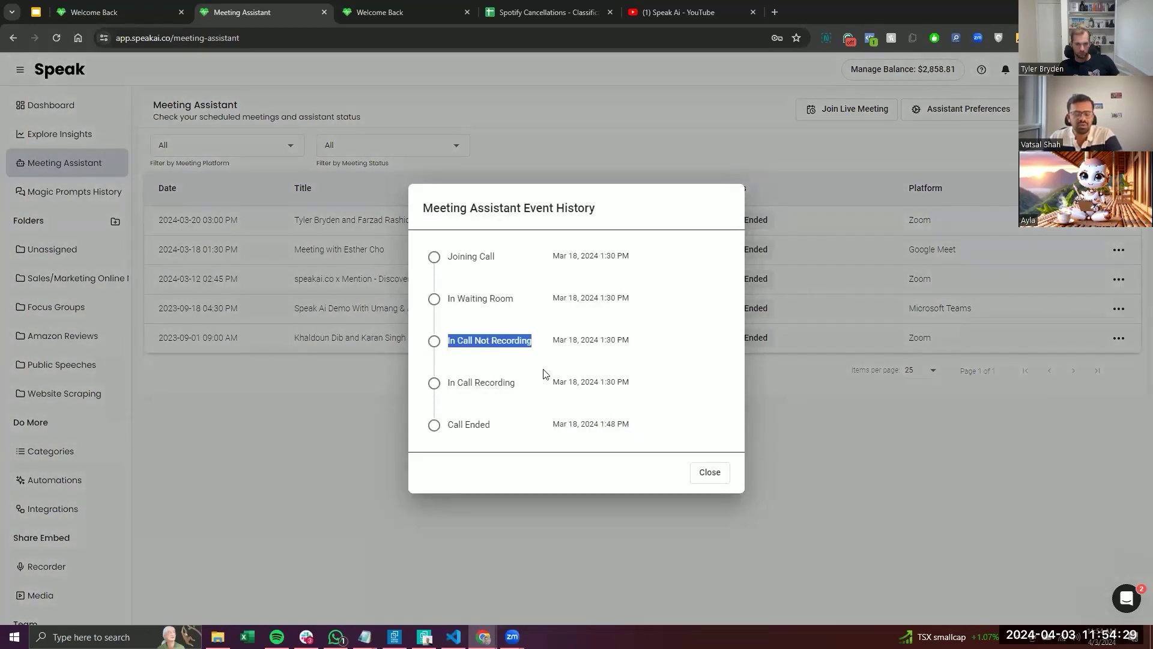
left_click(534, 387)
triple_click(447, 384)
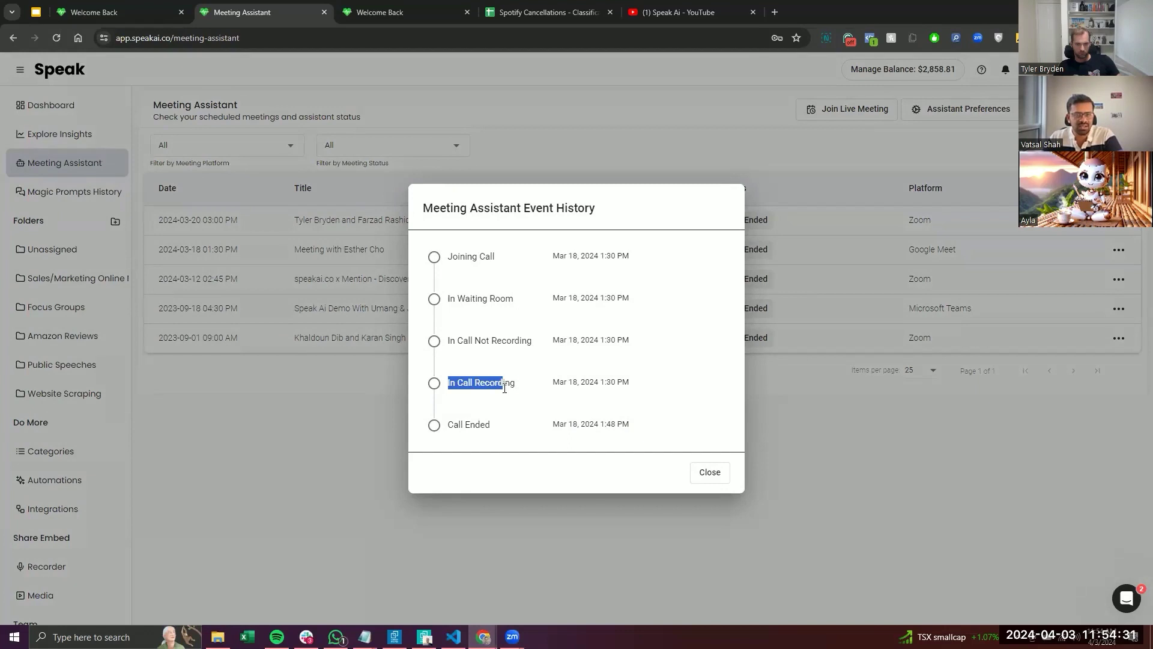
left_click(529, 407)
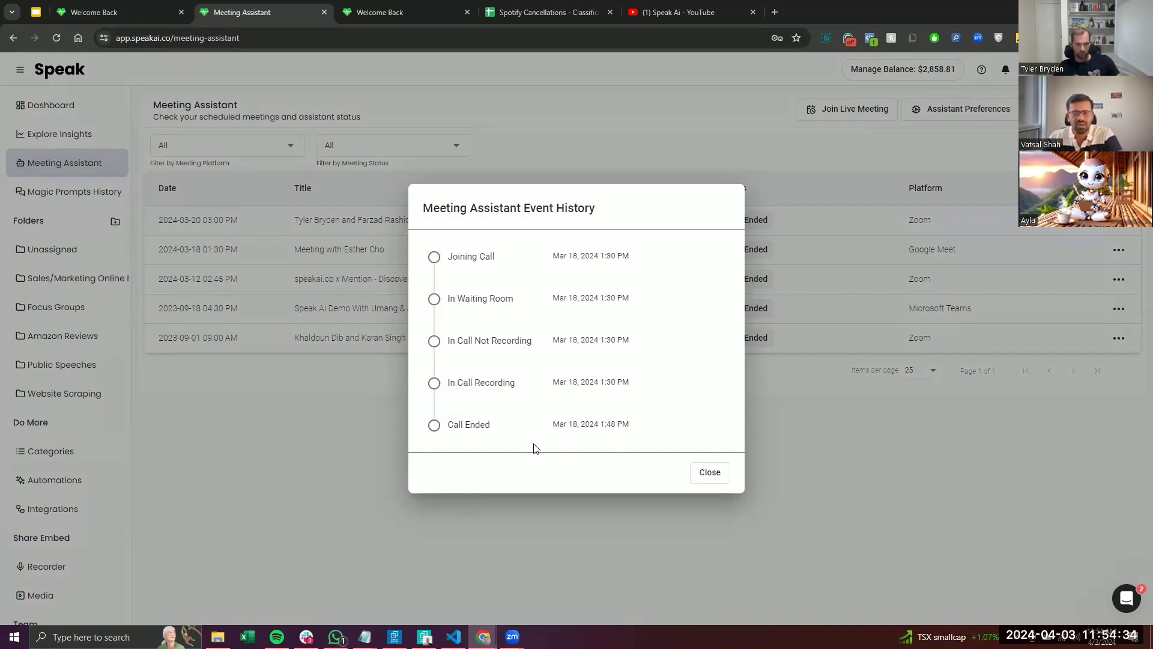